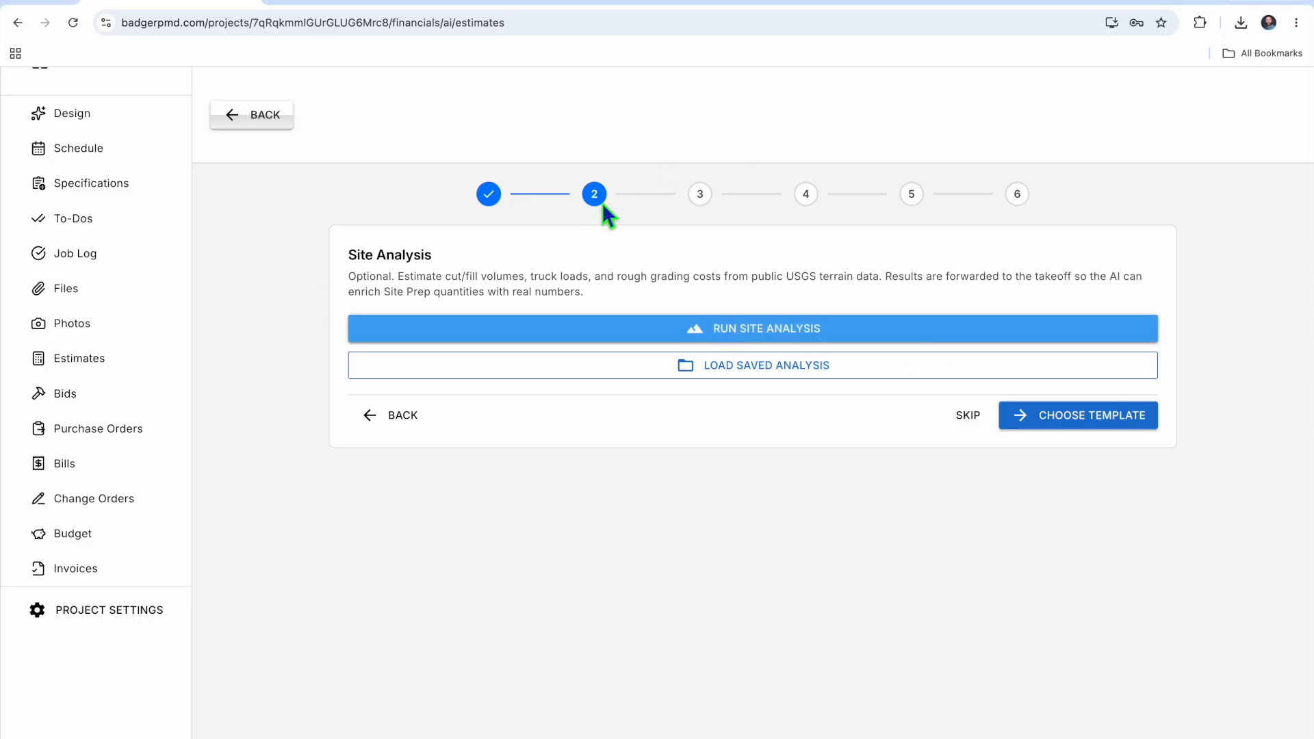
Start a site analysis and switch the property location entry from address to latitude/longitude
click(739, 340)
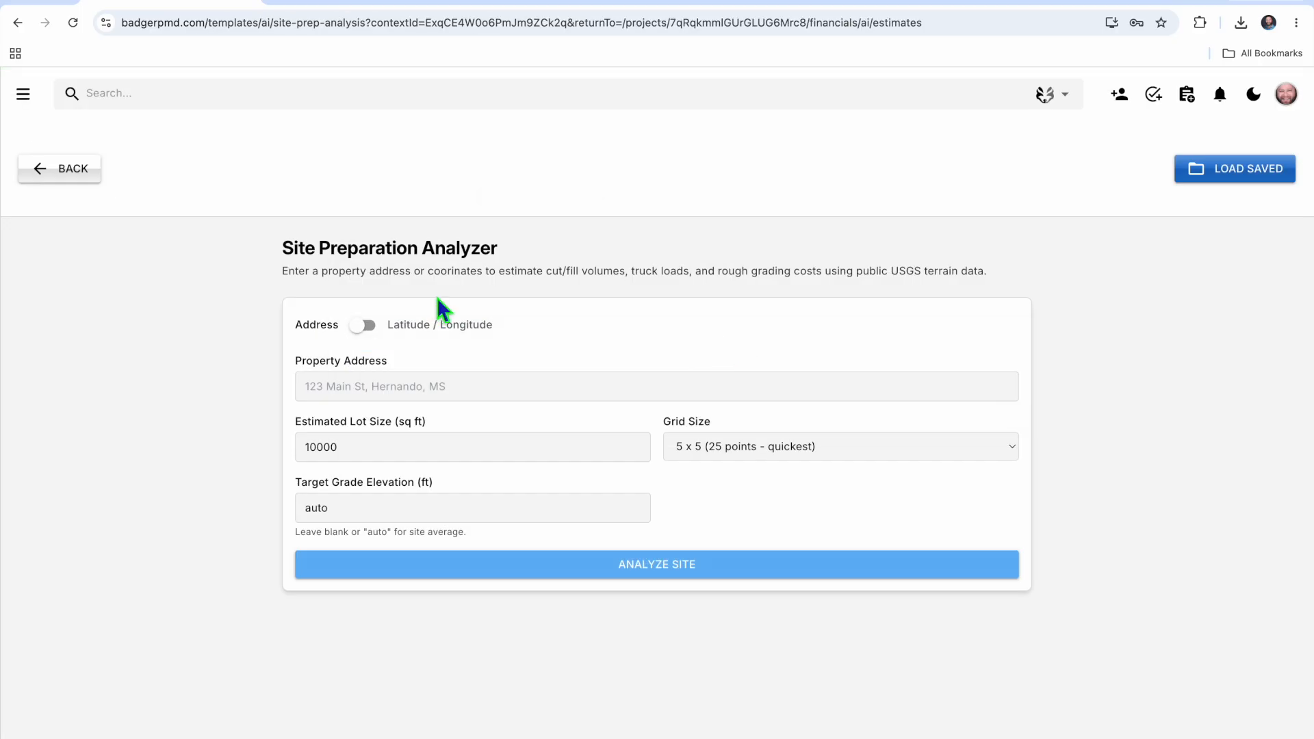
click(376, 345)
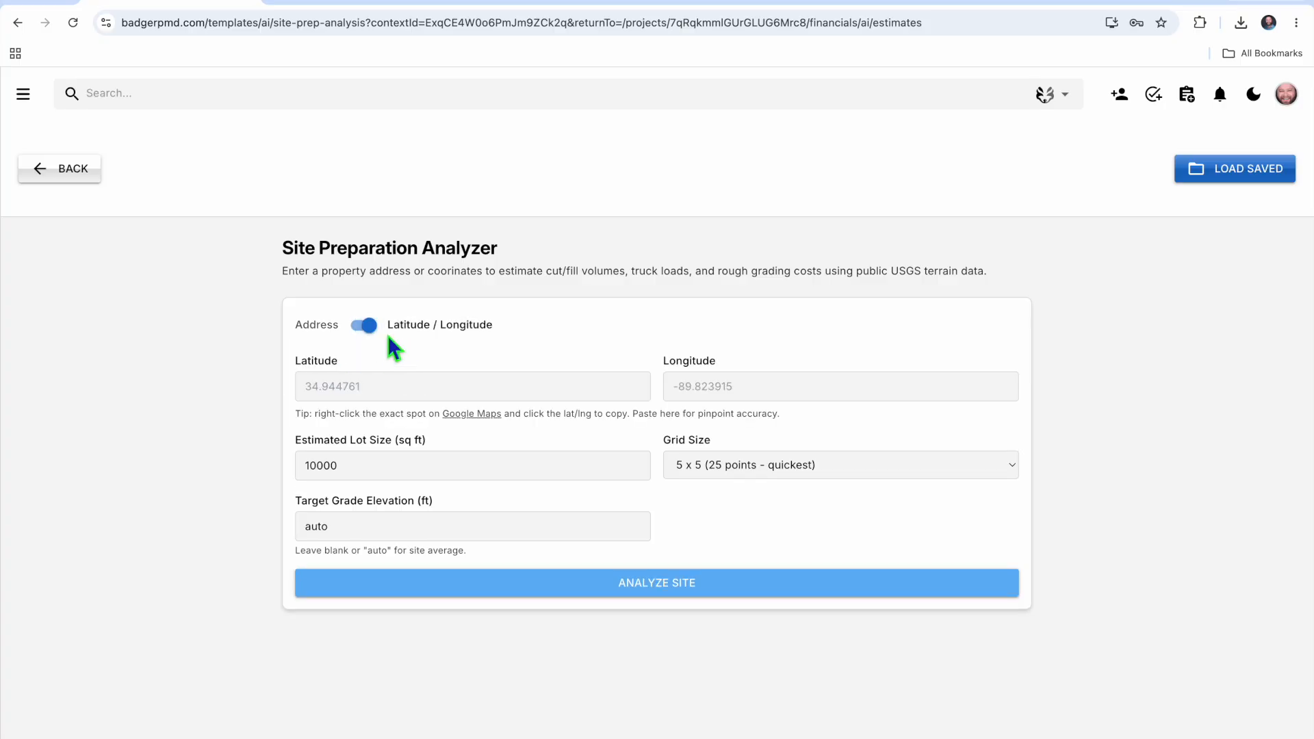
Open the linked Google Maps and look up the property's street address in Hernando, MS
click(480, 415)
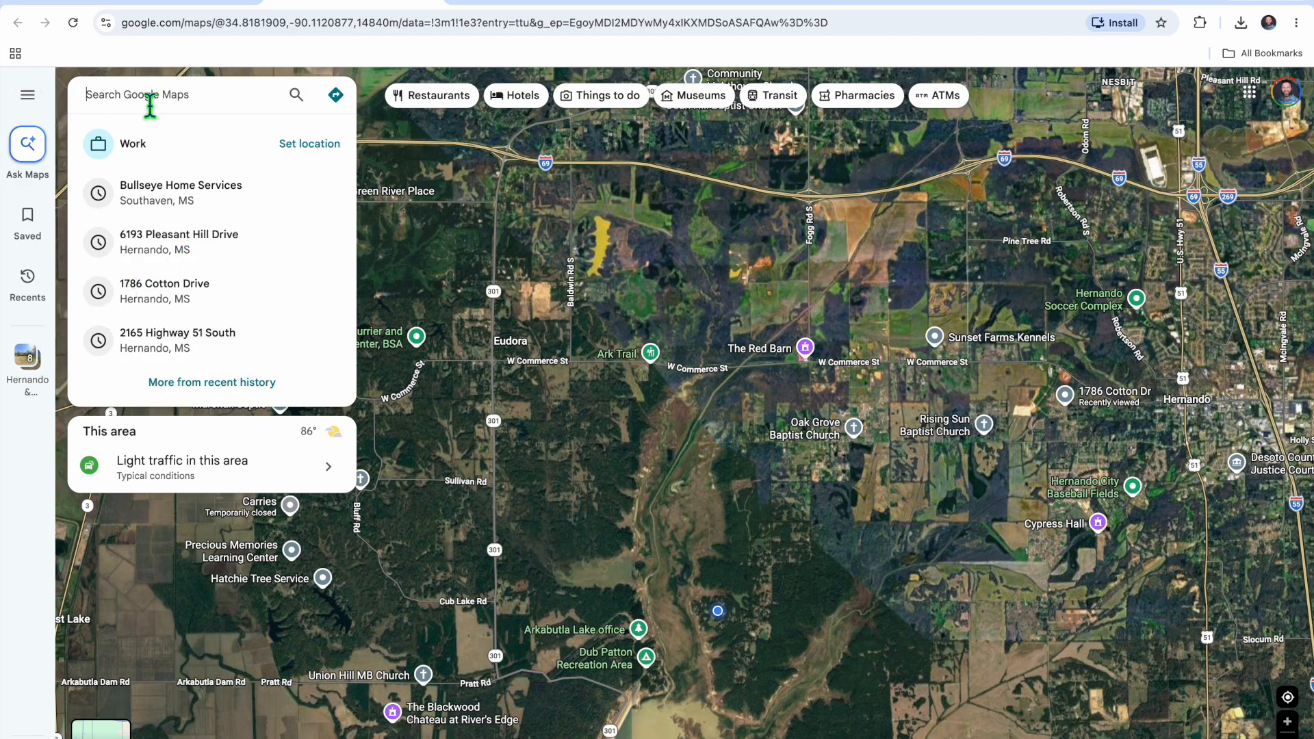
text(1230)
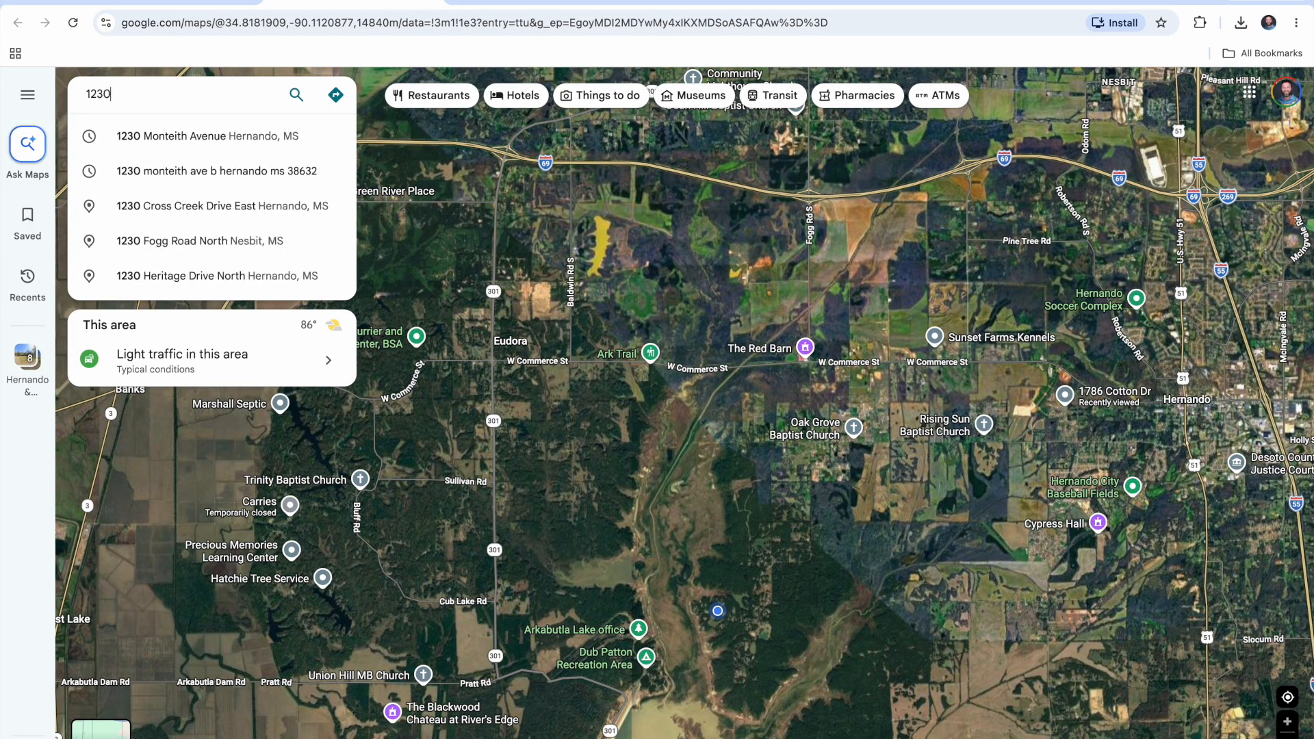
click(179, 142)
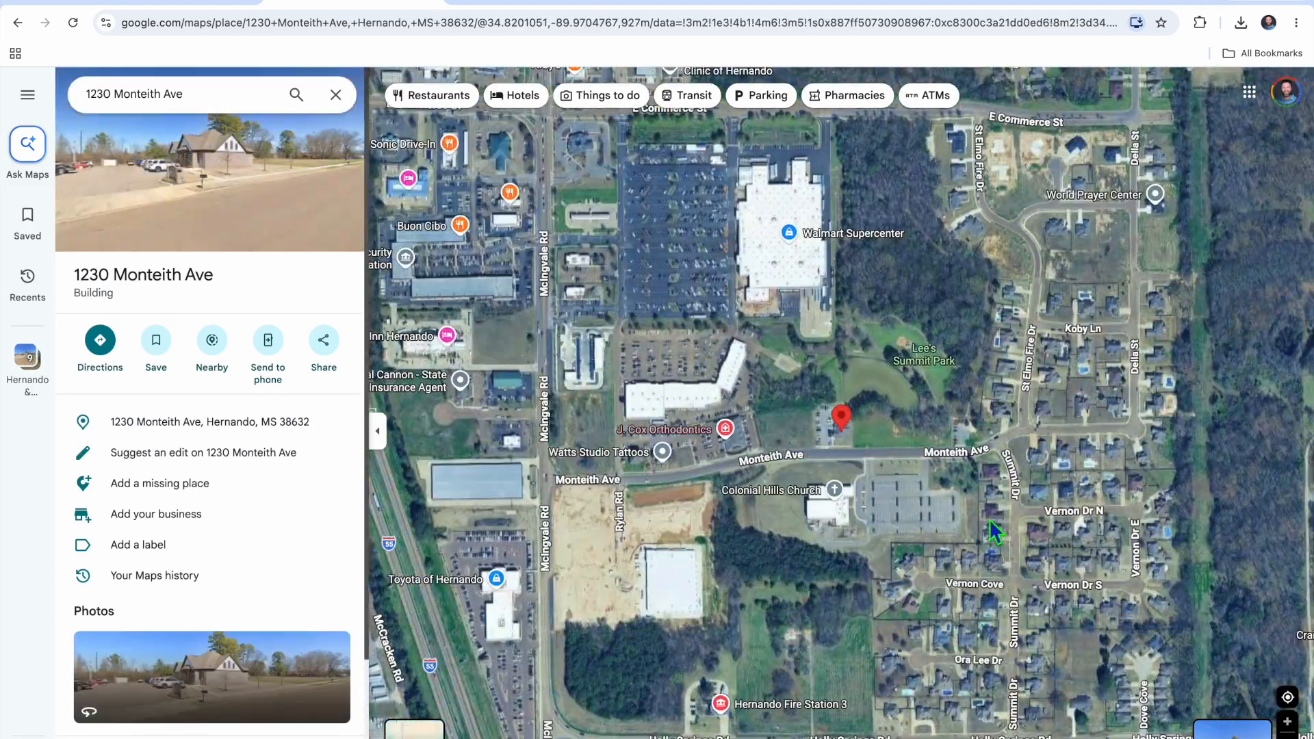
Bring up the coordinates of the north edge of the empty grass lot west of the marked building
scroll(822, 422, up, 3)
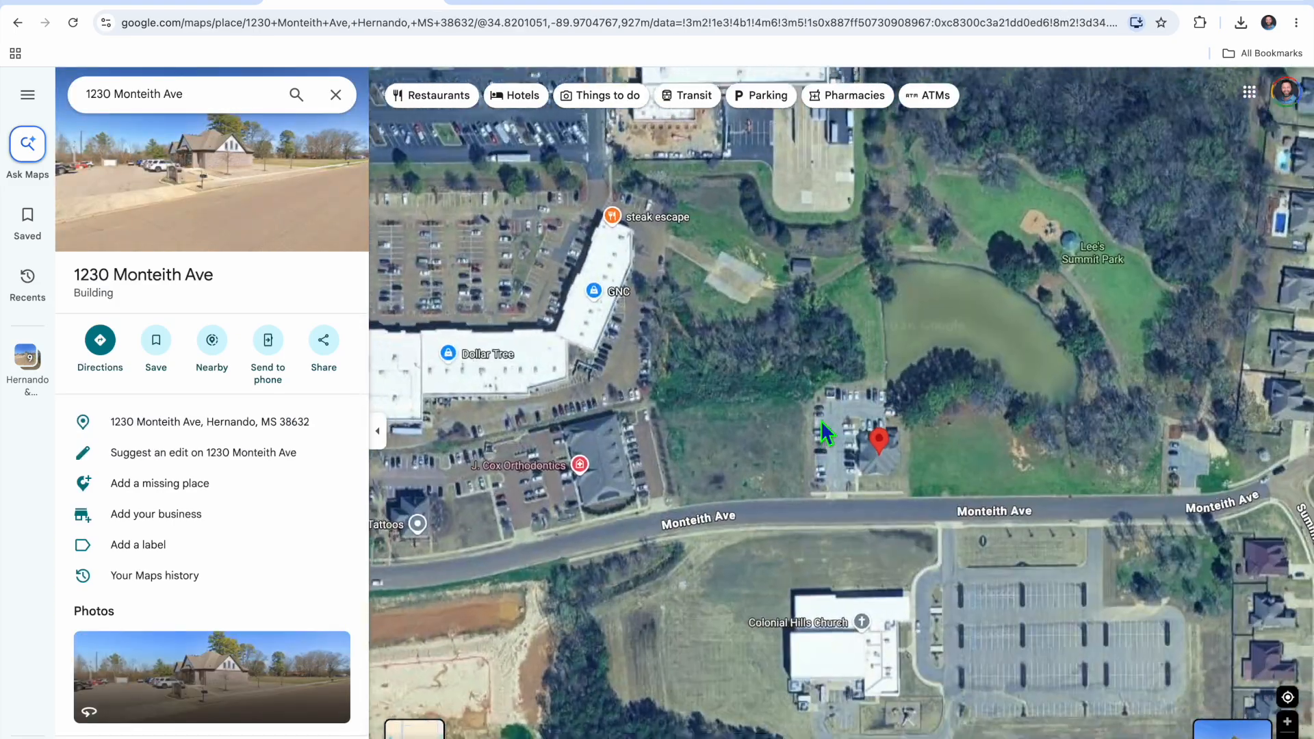
scroll(820, 420, up, 3)
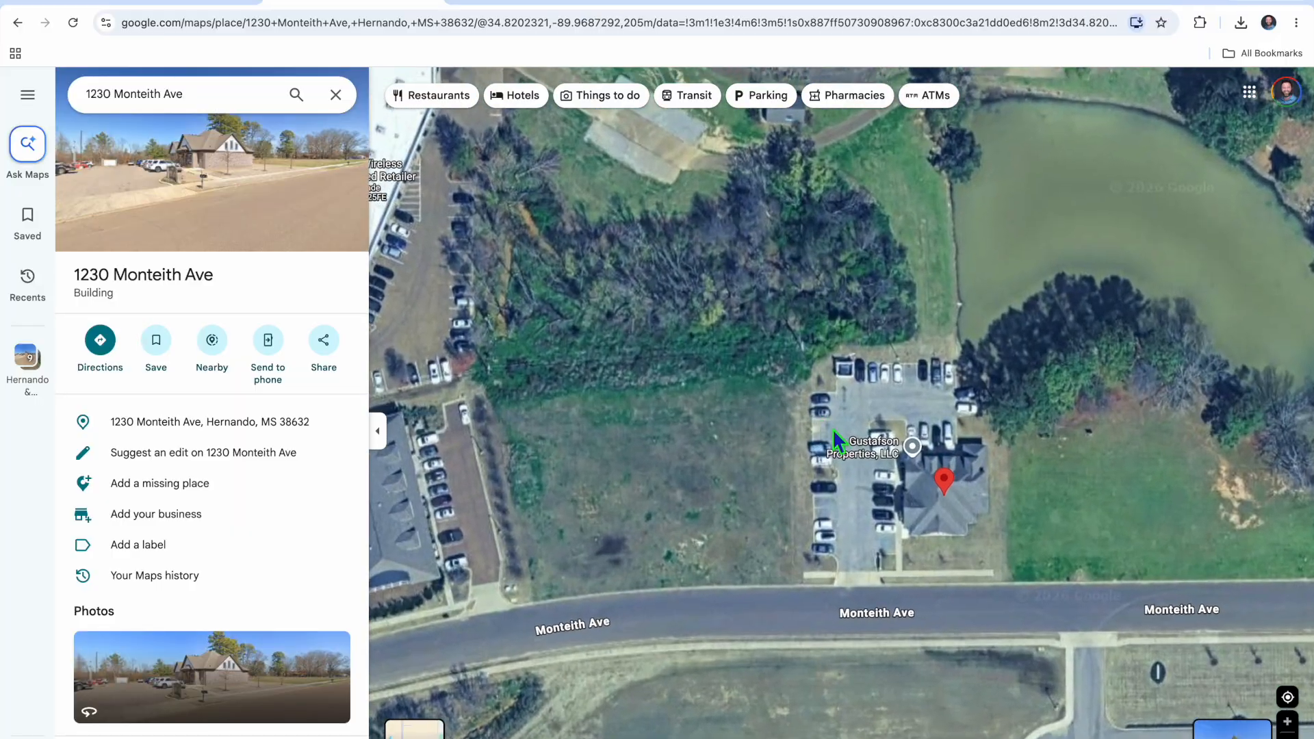
drag(717, 492, 859, 453)
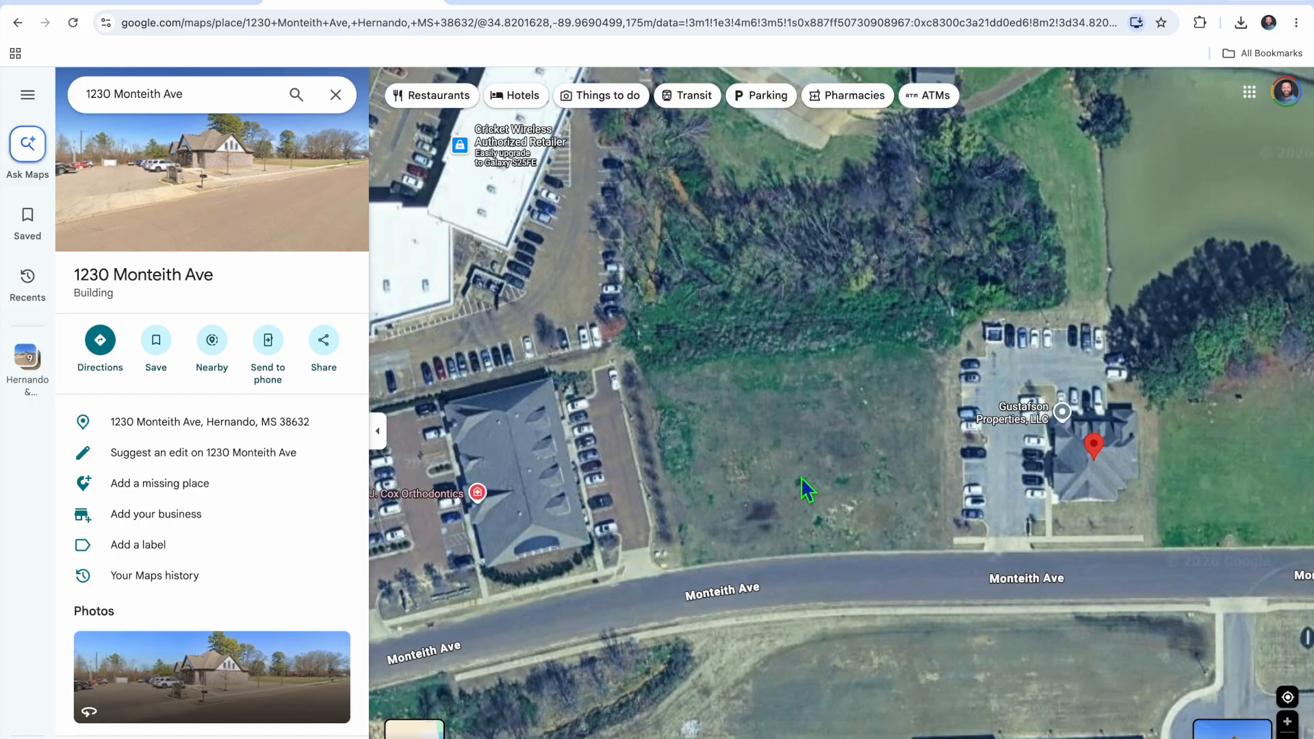
drag(822, 499, 806, 522)
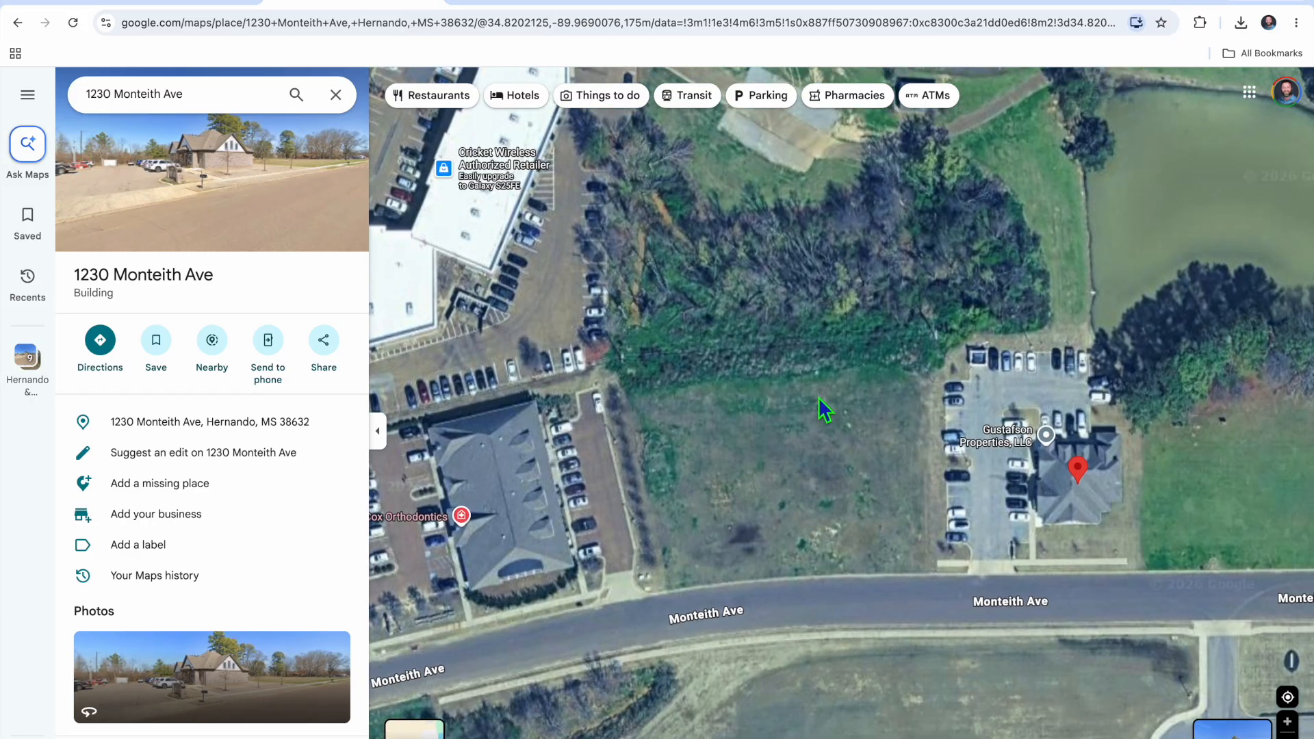
drag(826, 410, 734, 435)
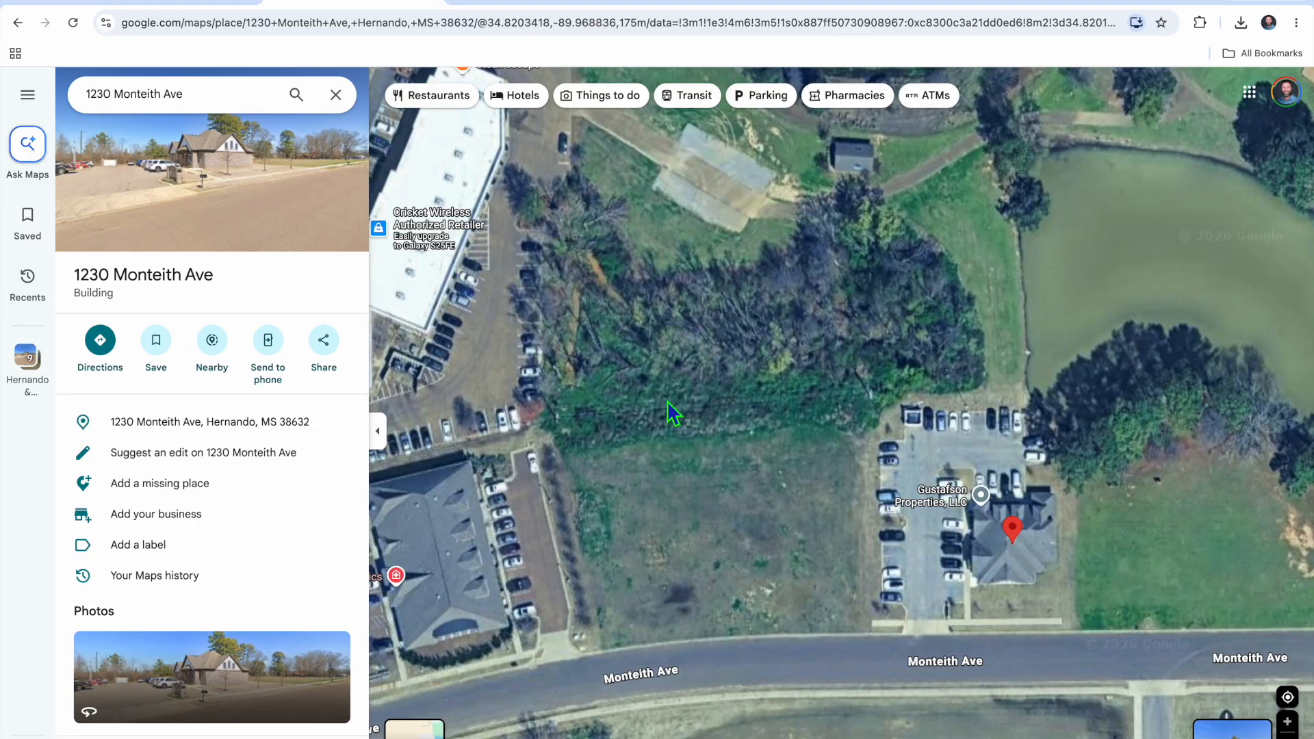
right_click(715, 417)
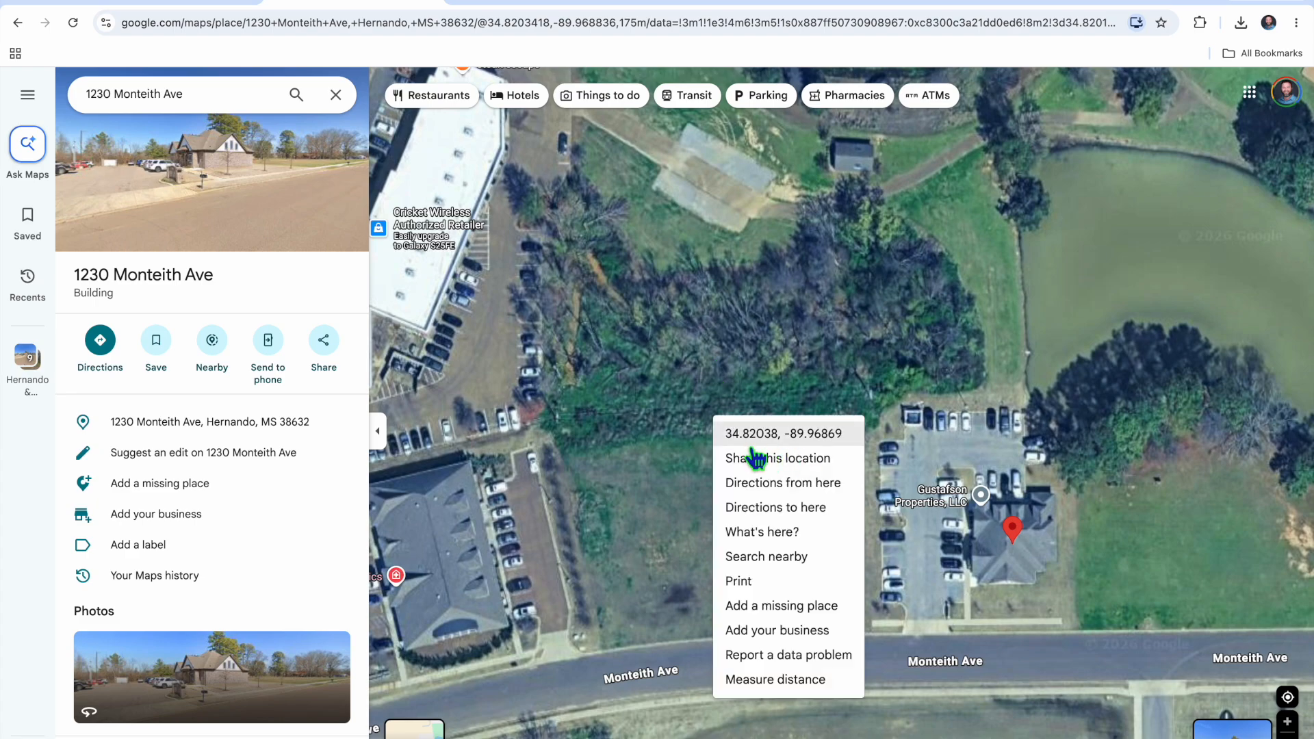
Return to the Site Preparation Analyzer and enter latitude 34.82038 from the map coordinates
click(172, 6)
click(446, 384)
text(34.8)
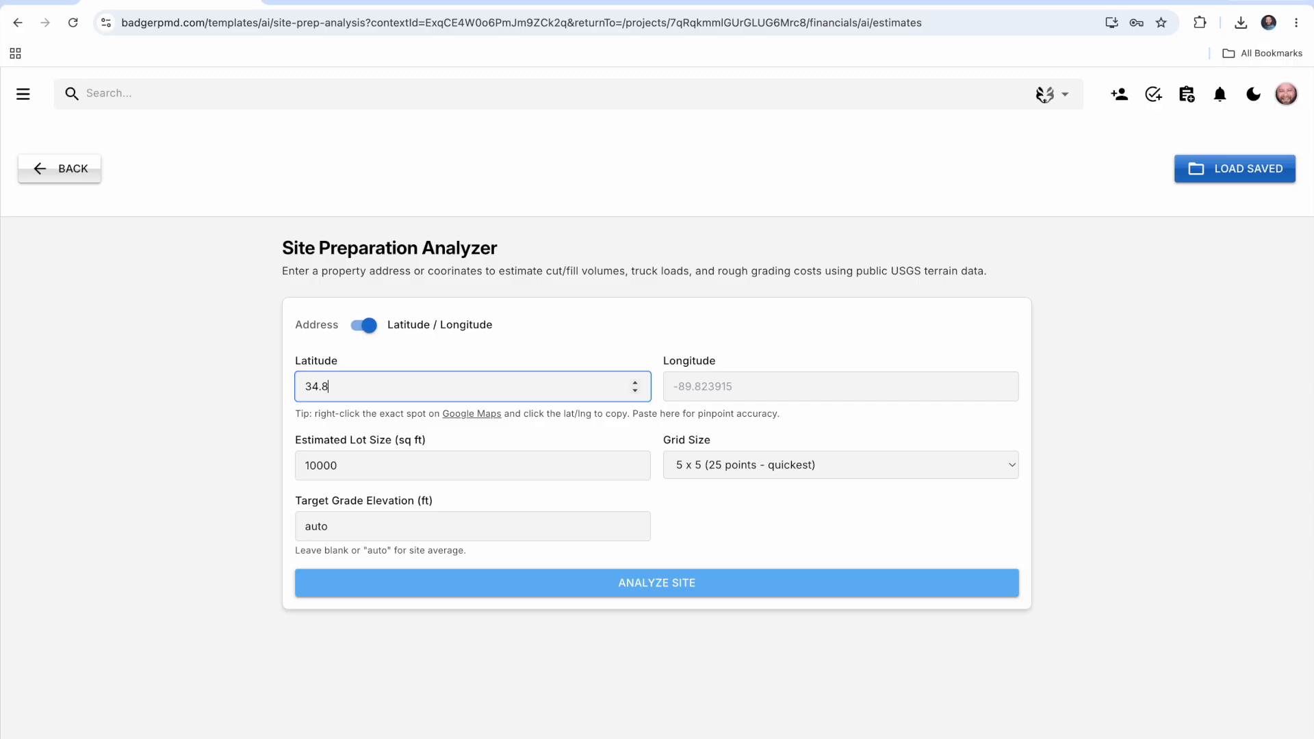
text(20)
click(373, 8)
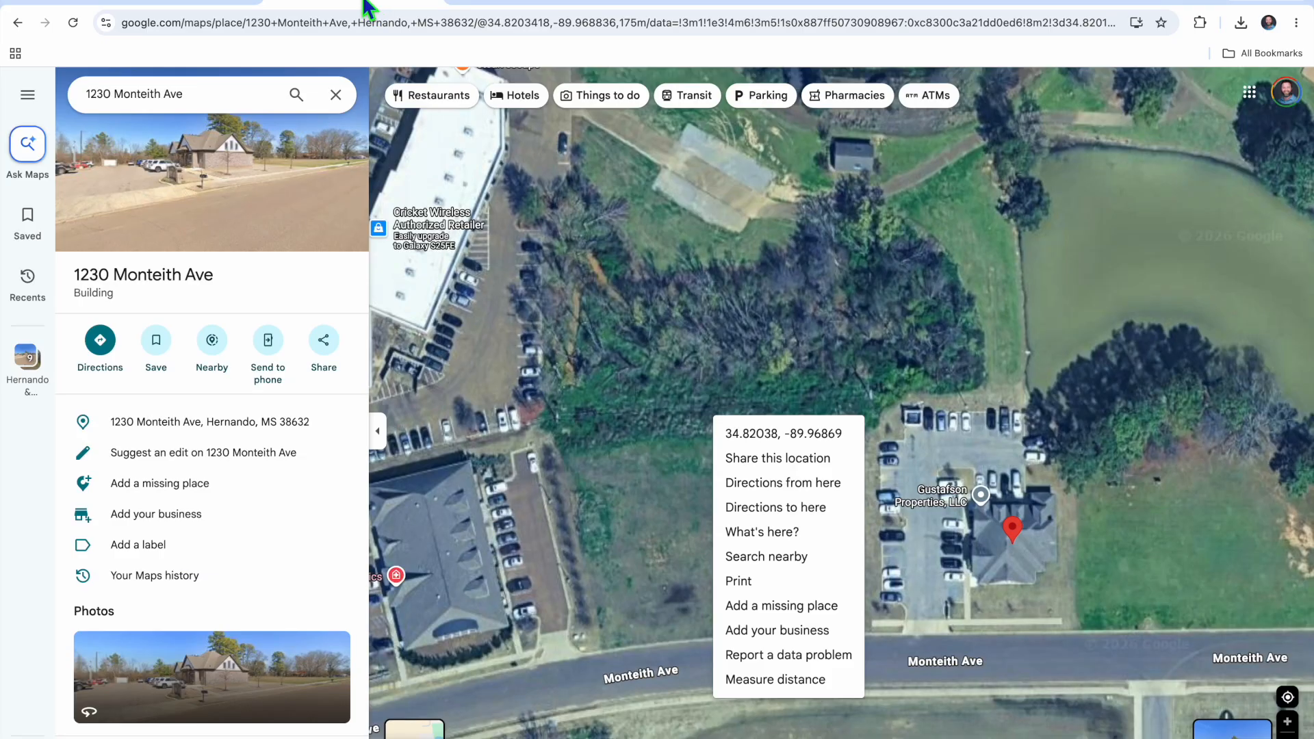
click(178, 8)
text(38)
Enter longitude -89.96869 for the site, checking the value against the Google Maps coordinates
click(737, 395)
text(-90.)
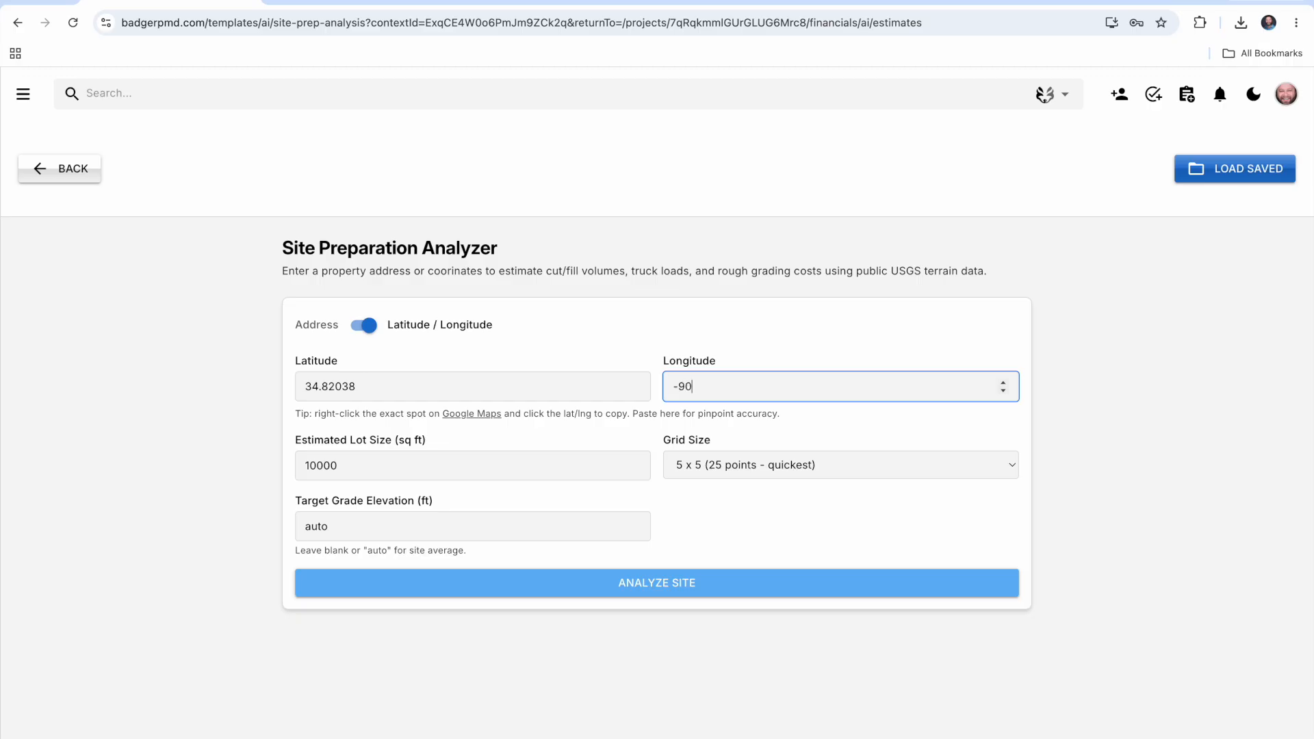
click(324, 4)
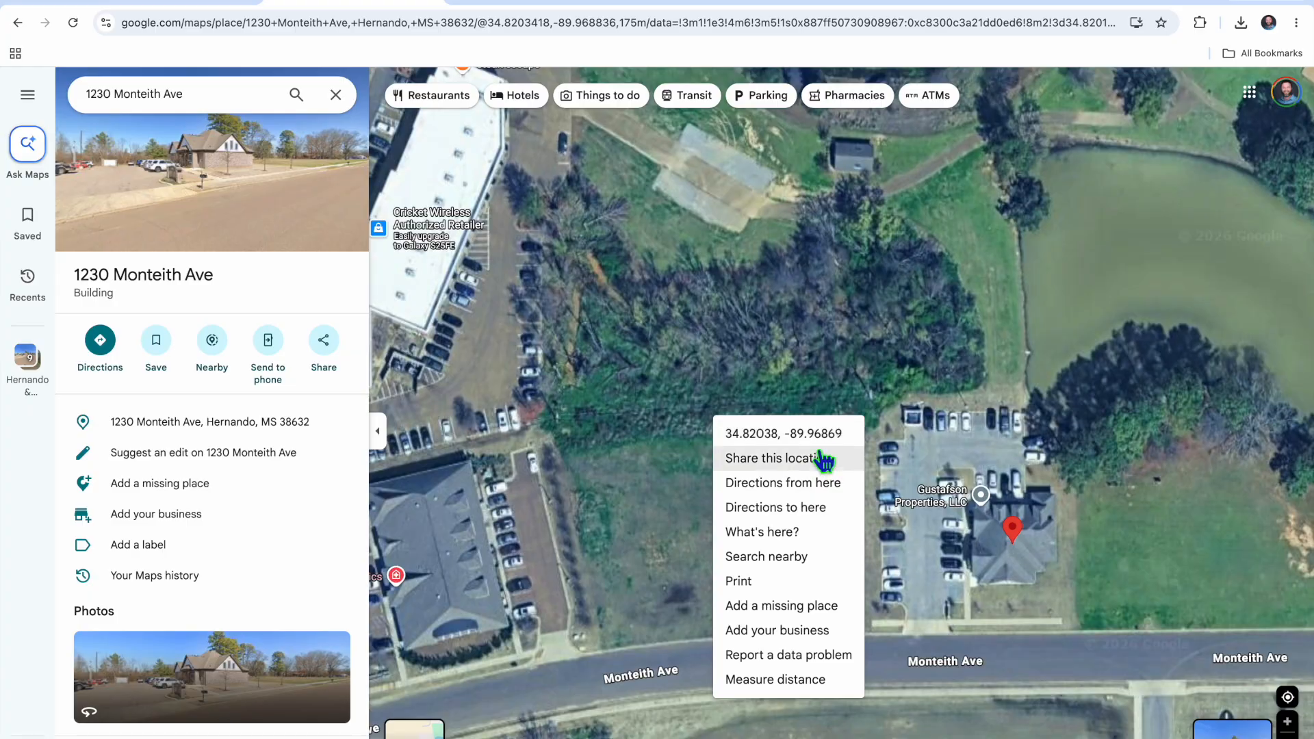
click(169, 3)
key(BackSpace)
key(BackSpace)
key(BackSpace)
text(89.96869)
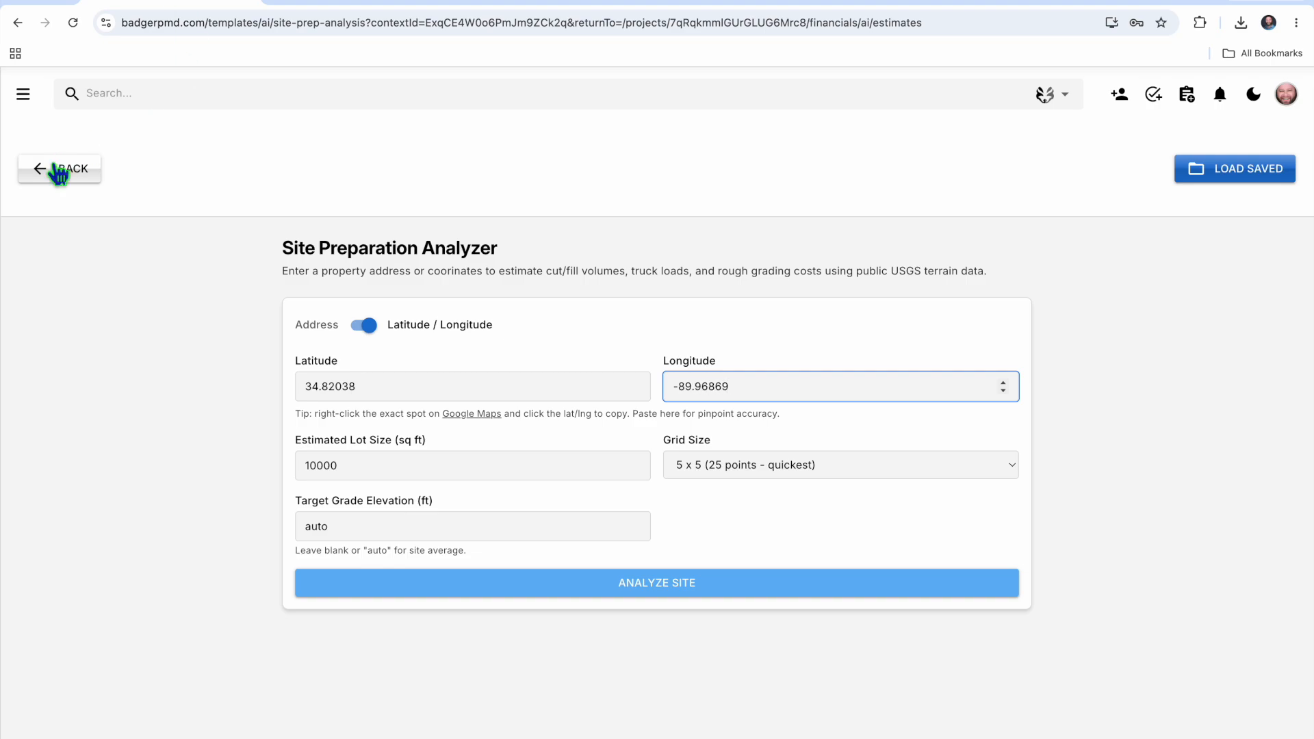
Recheck the lot on the satellite map and set the estimated lot size to 3000 sq ft
click(376, 477)
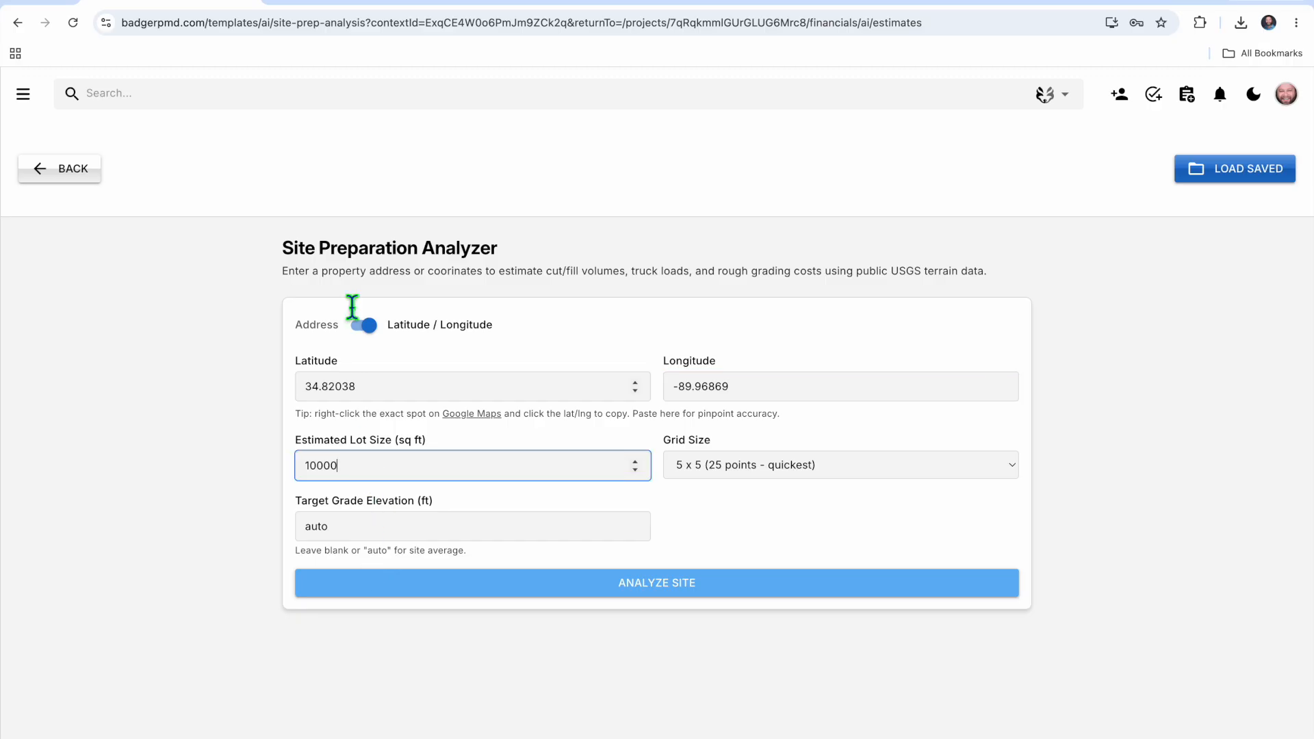
click(356, 5)
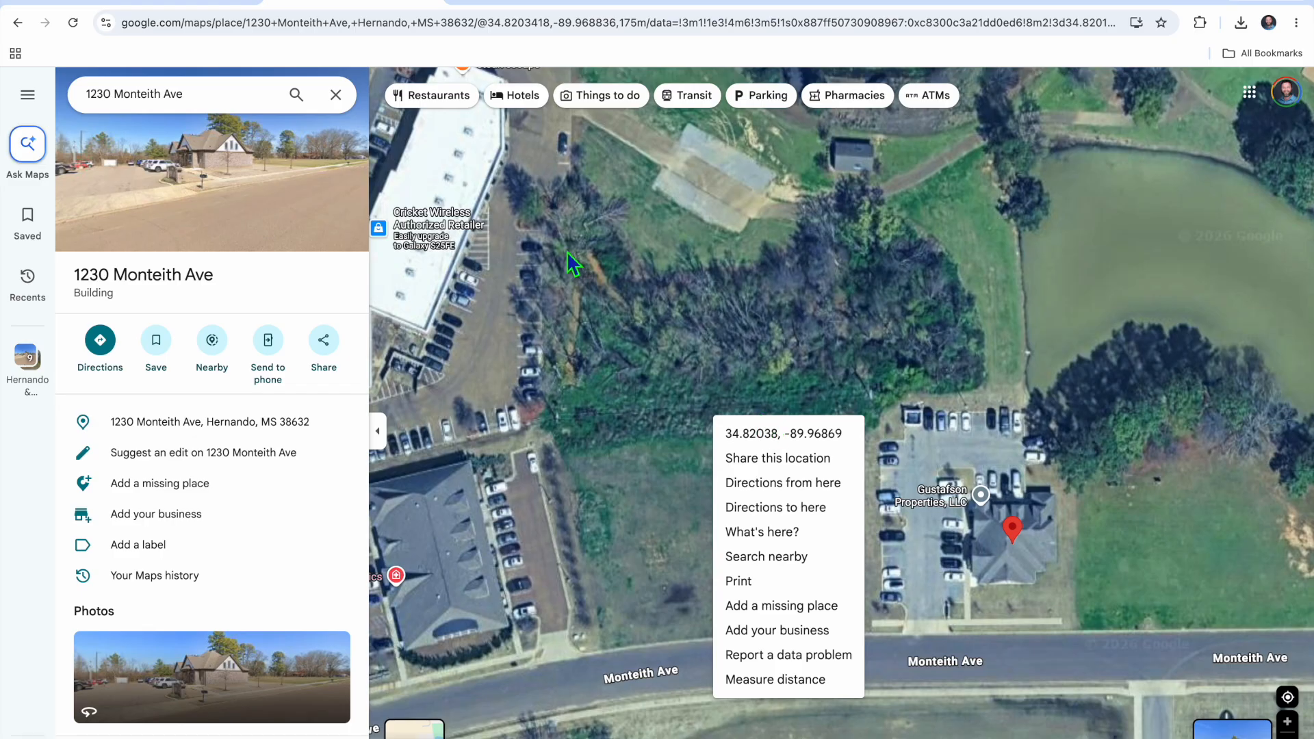
click(143, 6)
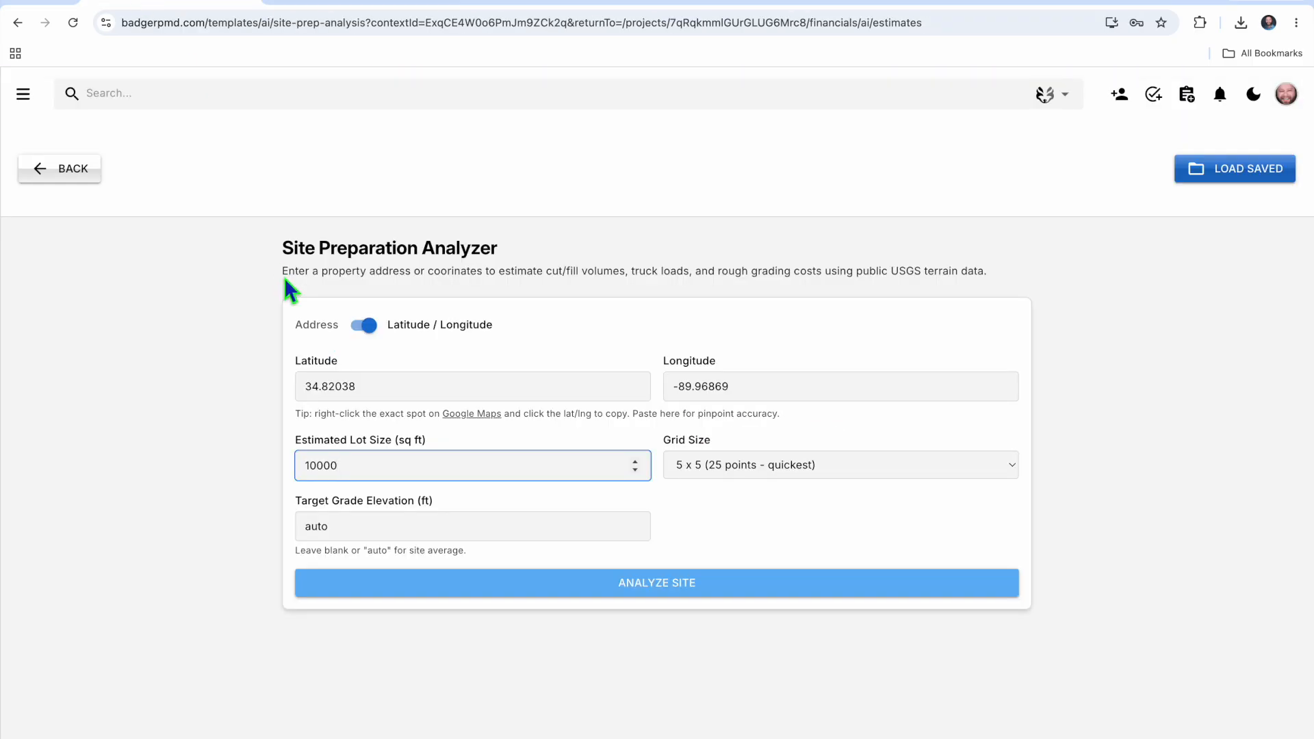
double_click(360, 475)
text(3000)
Review the grid size options, keep 5 x 5 (25 points - quickest), and run the site analysis
click(853, 468)
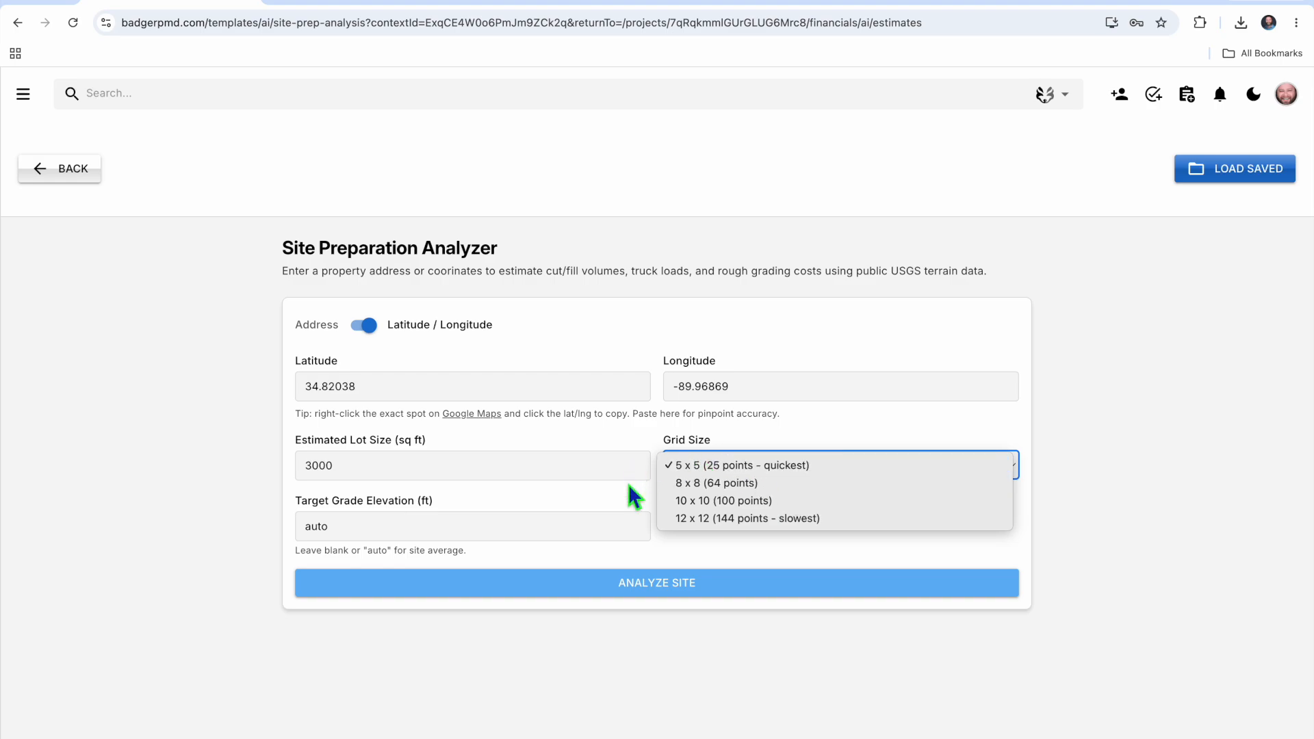
click(578, 489)
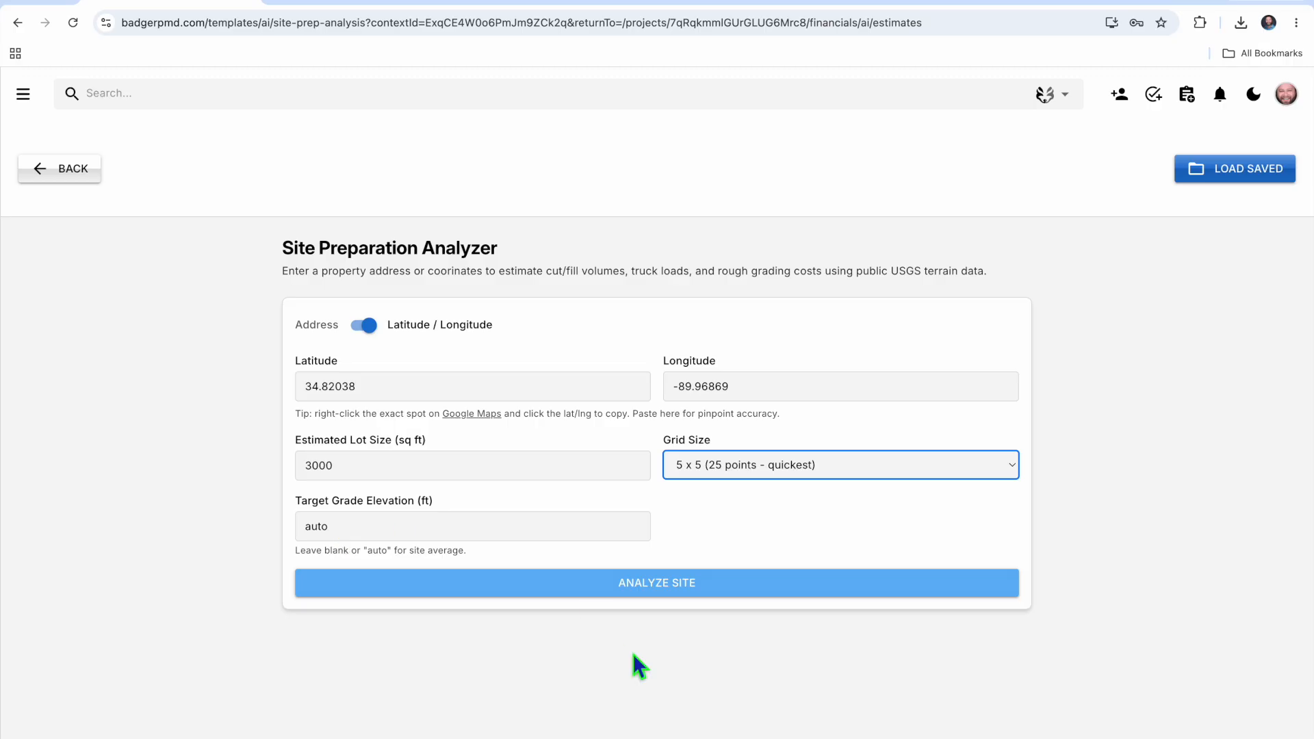
click(681, 588)
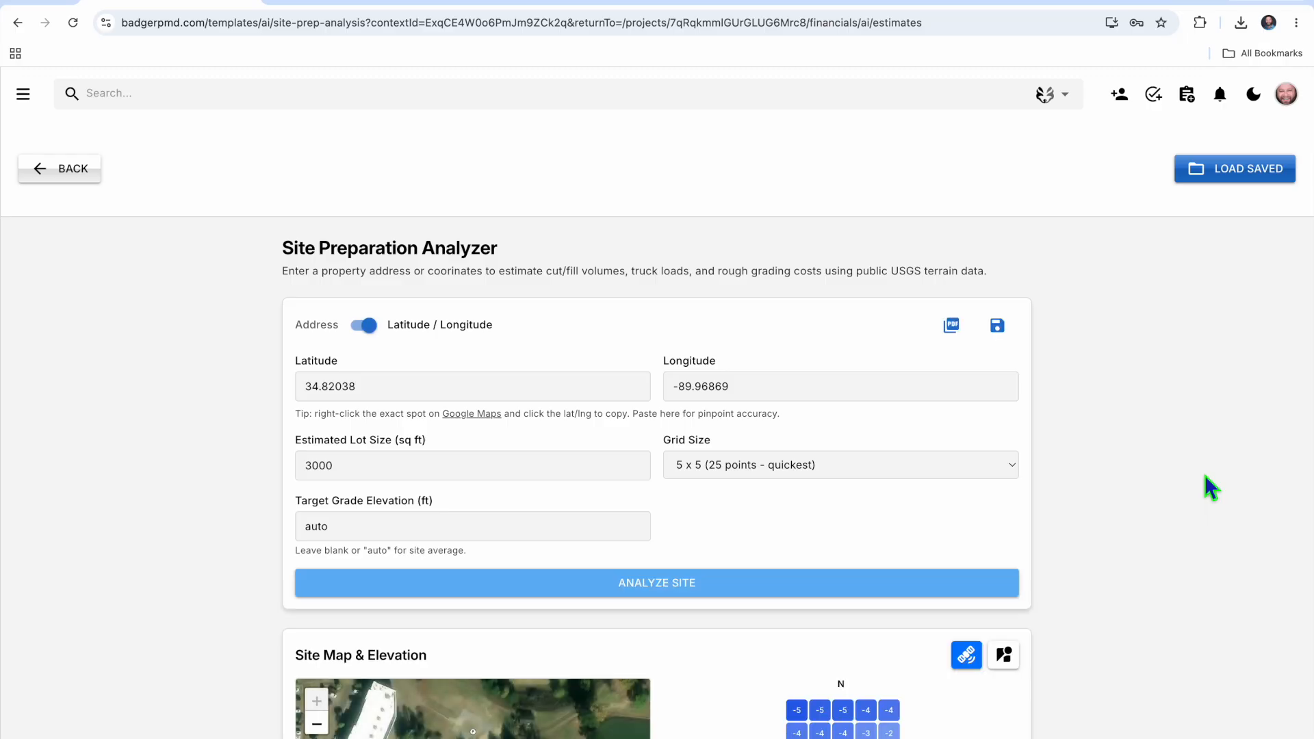
Examine the site map, elevation grid, cut/fill volumes and rough cost estimate in the analysis results
scroll(1164, 531, down, 5)
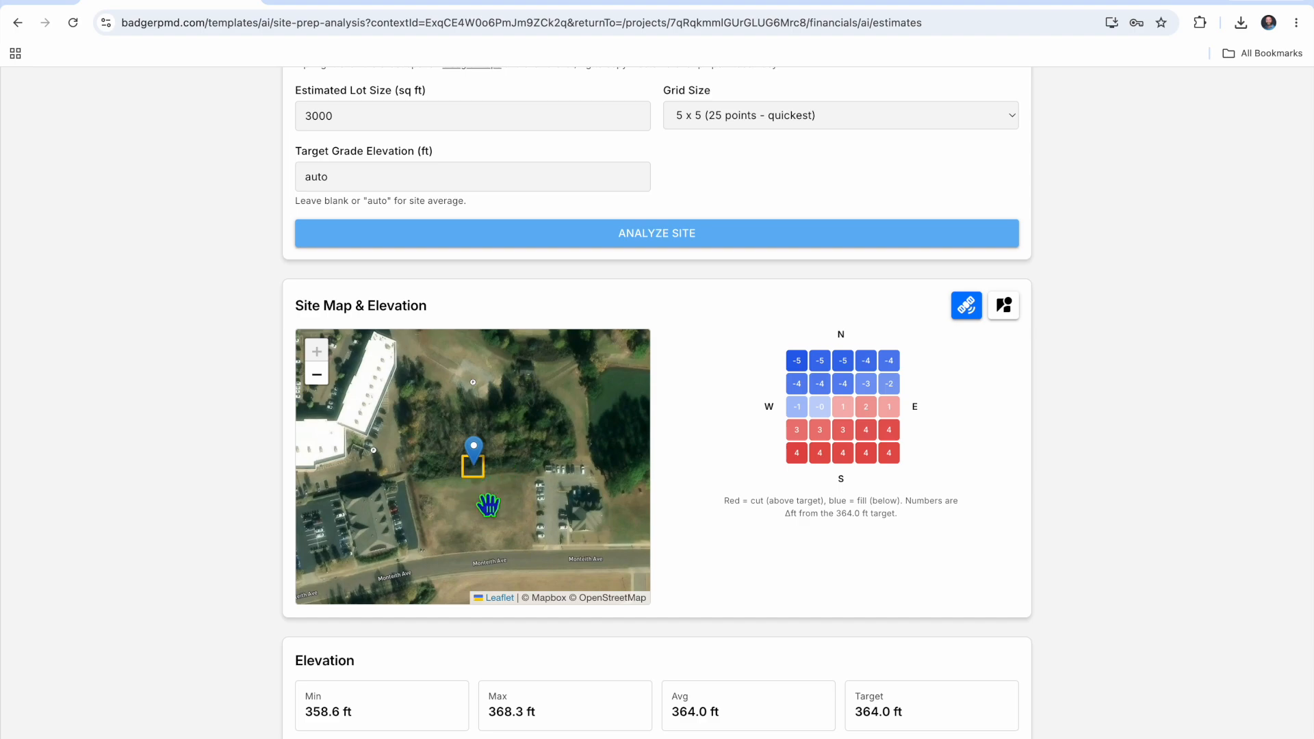
mouse_move(835, 418)
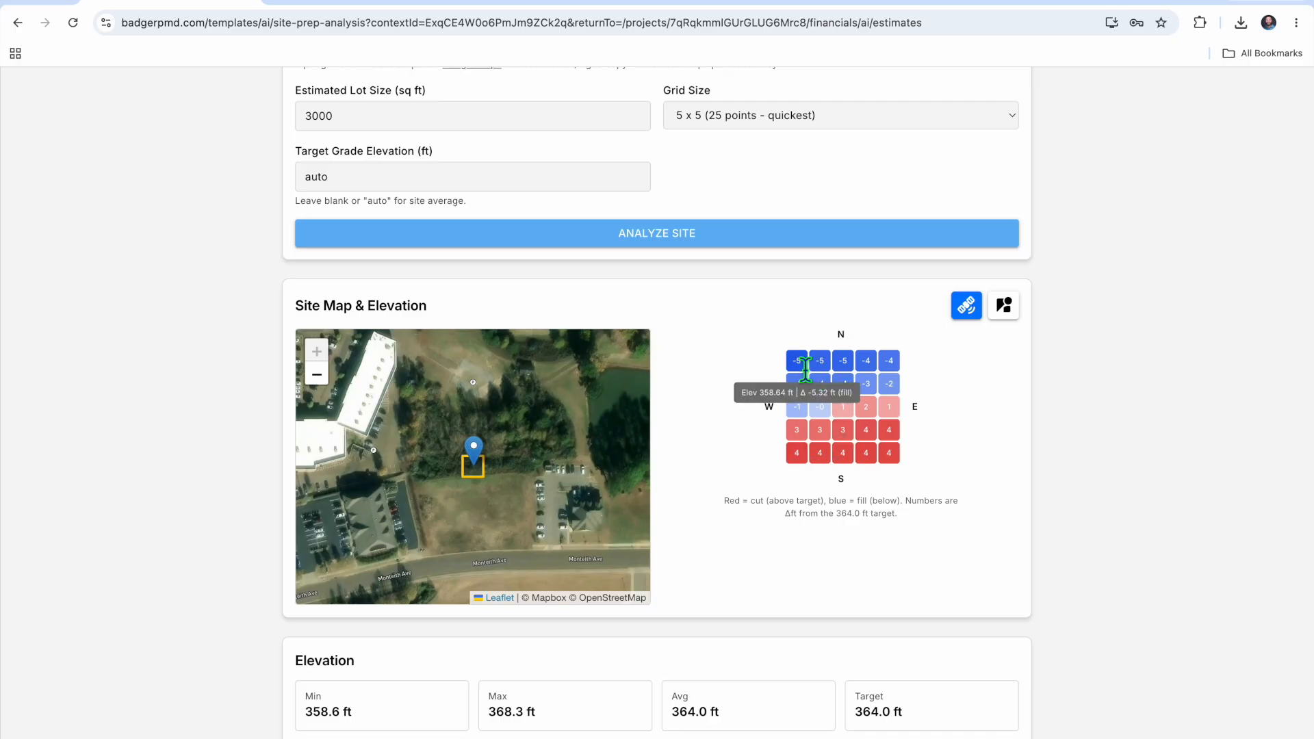
mouse_move(896, 379)
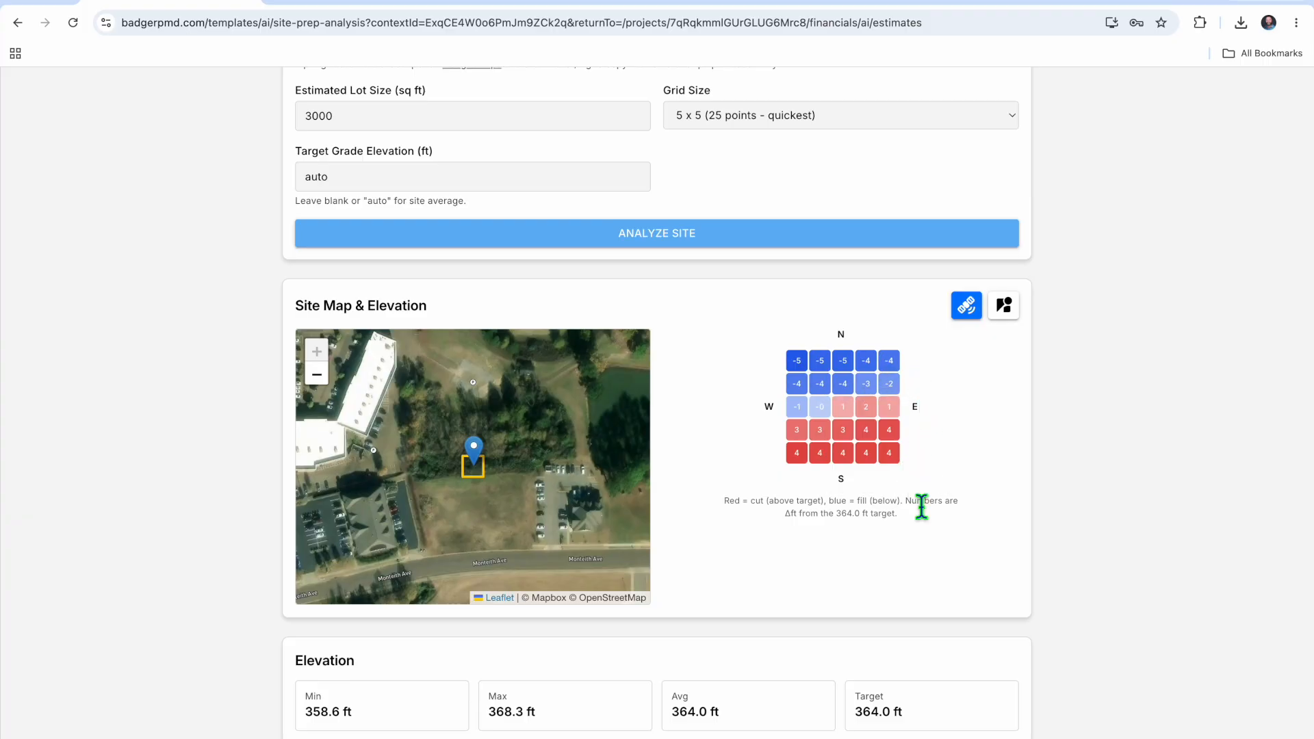
scroll(921, 506, down, 2)
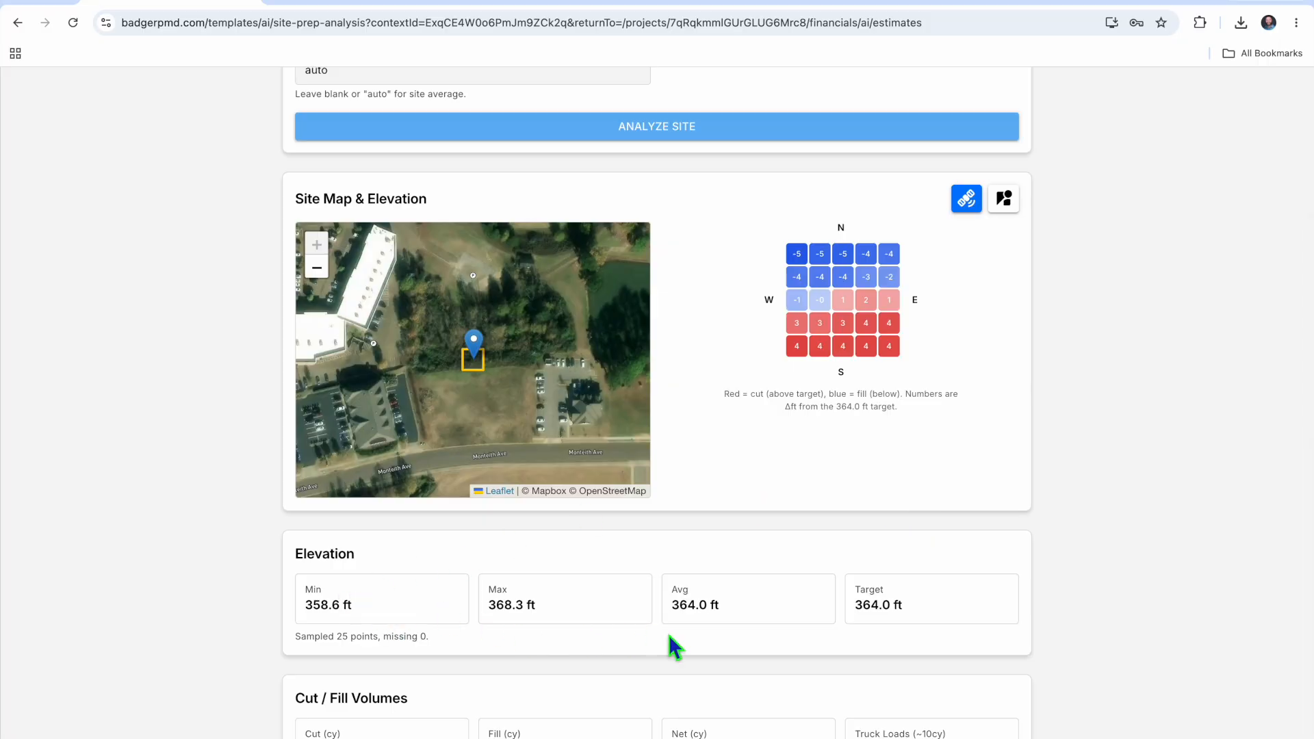
scroll(668, 634, down, 2)
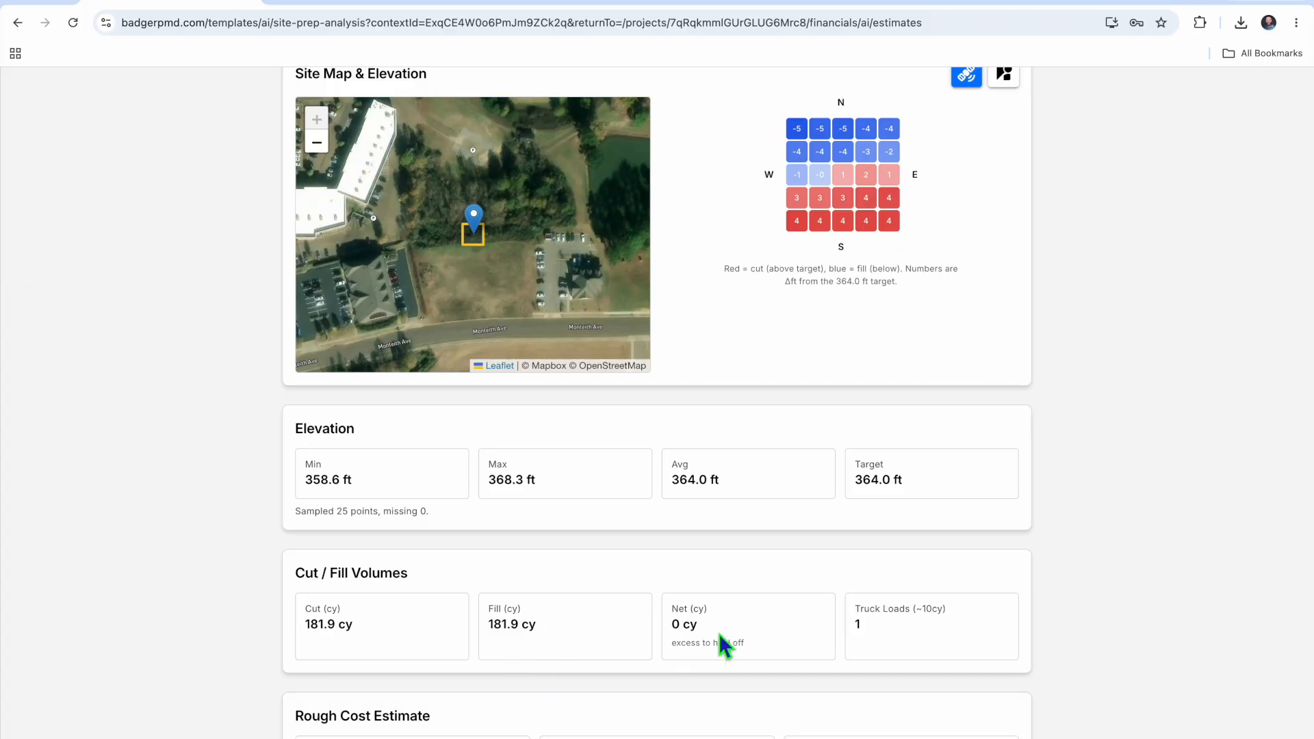
scroll(832, 672, down, 2)
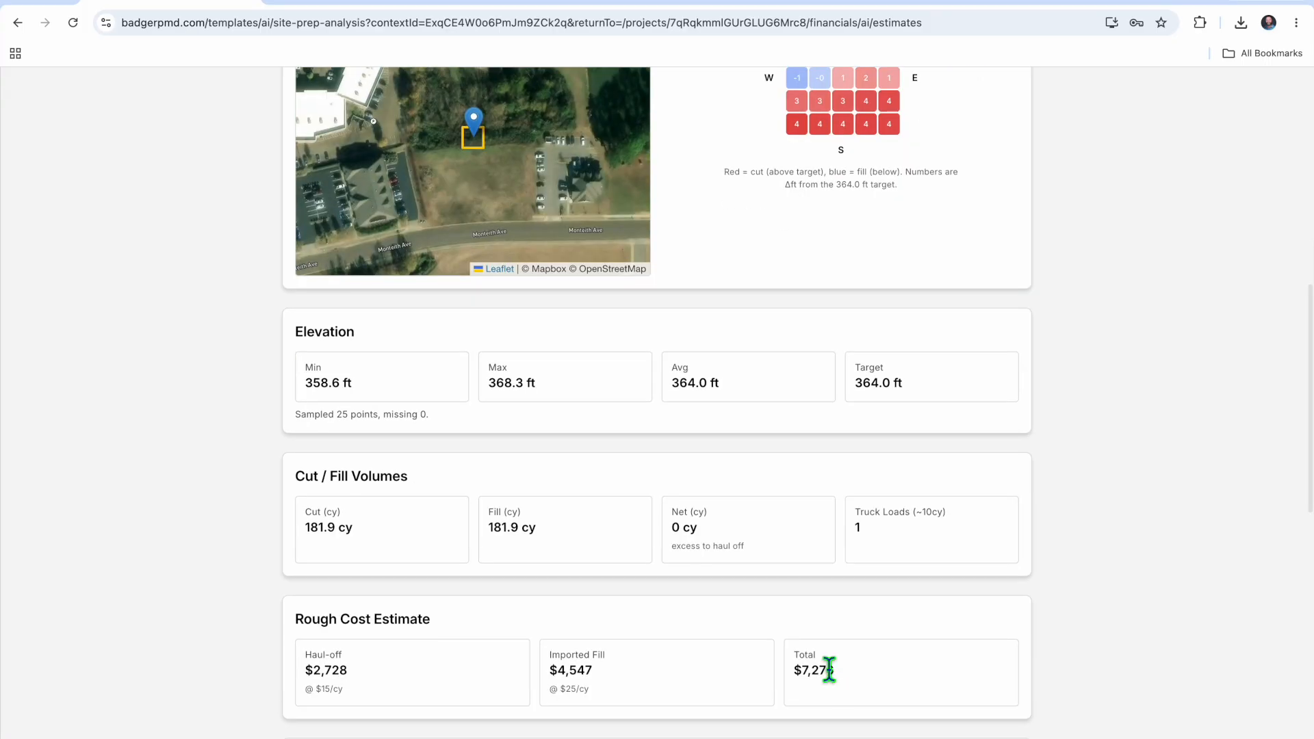
scroll(770, 651, down, 1)
Read through the AI recommendations, including site conditions, risks and next steps, and return to the cost figures
scroll(770, 651, down, 3)
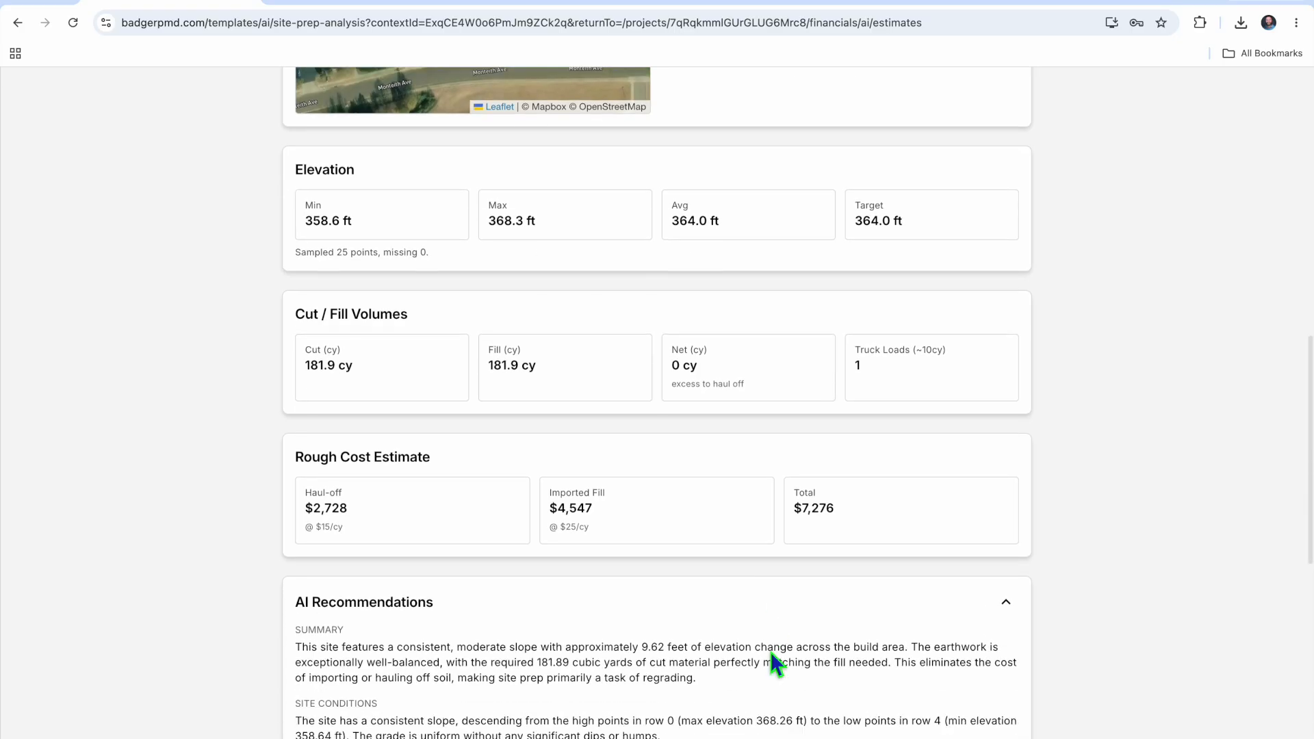
scroll(770, 650, down, 1)
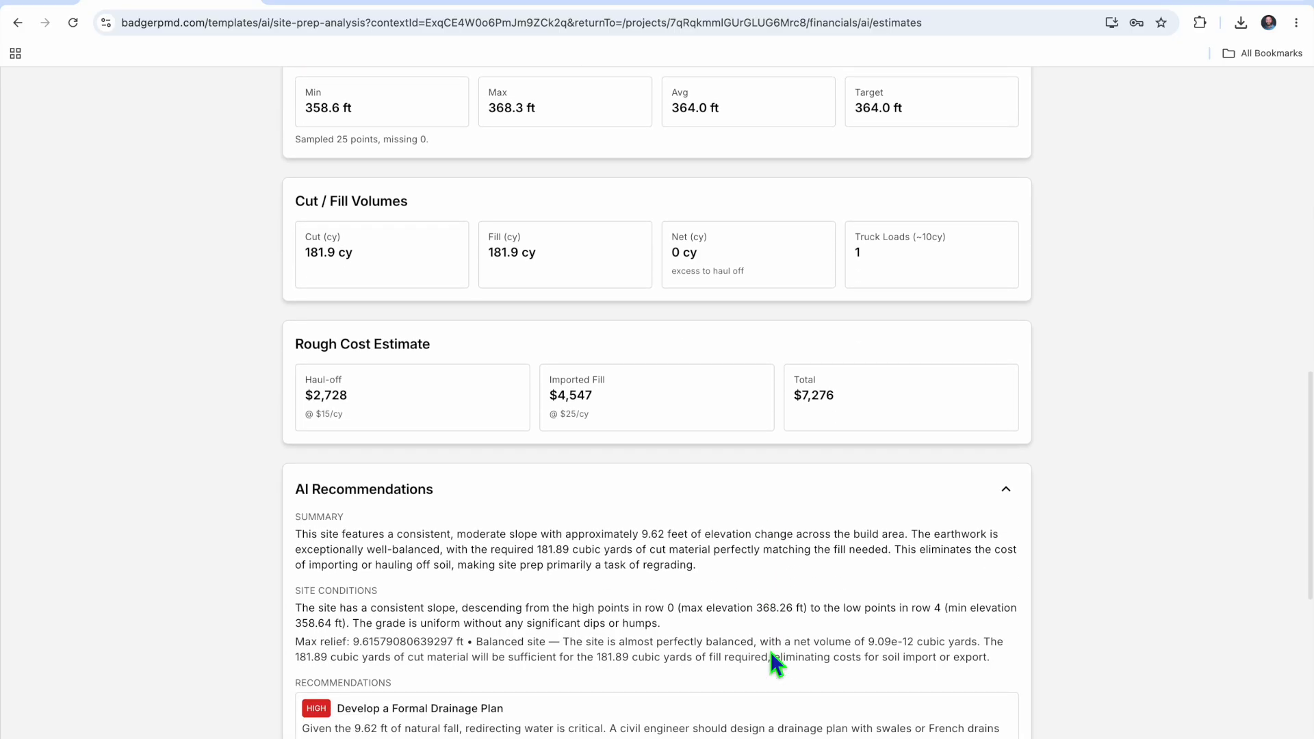
scroll(465, 577, down, 6)
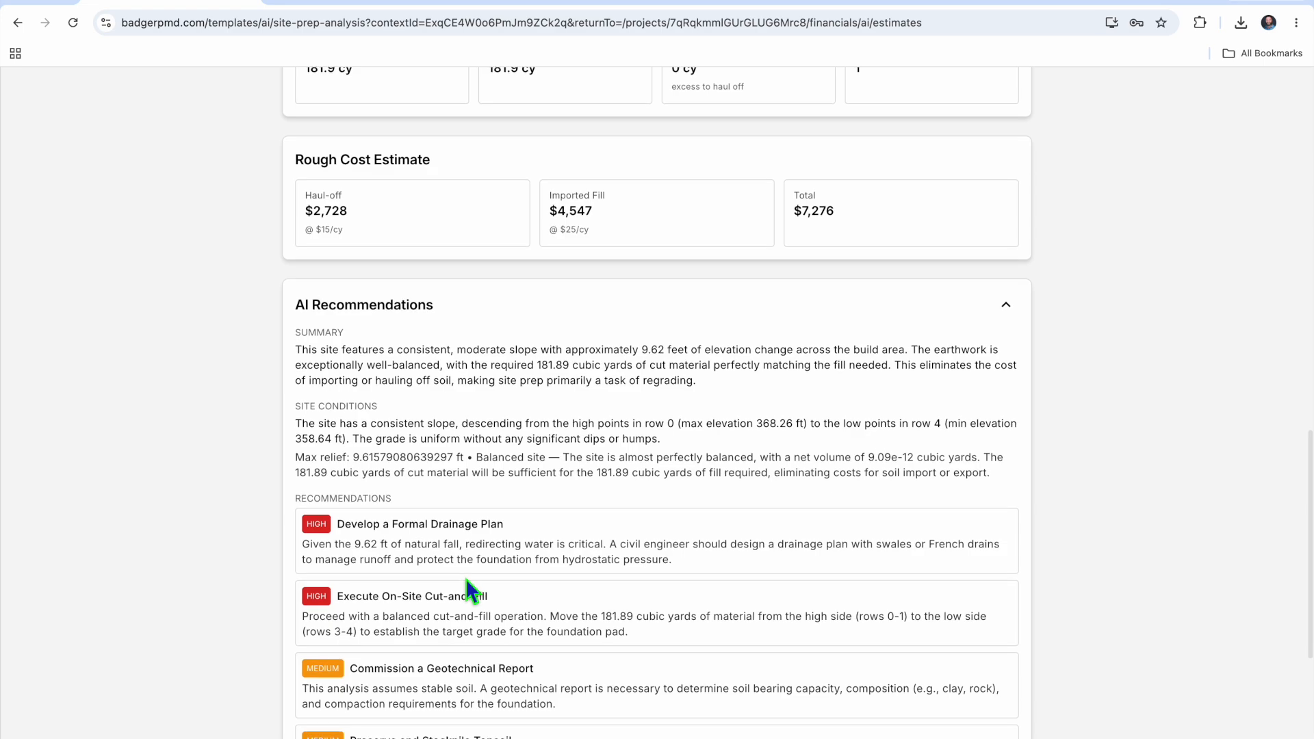
scroll(522, 415, down, 2)
scroll(521, 413, down, 2)
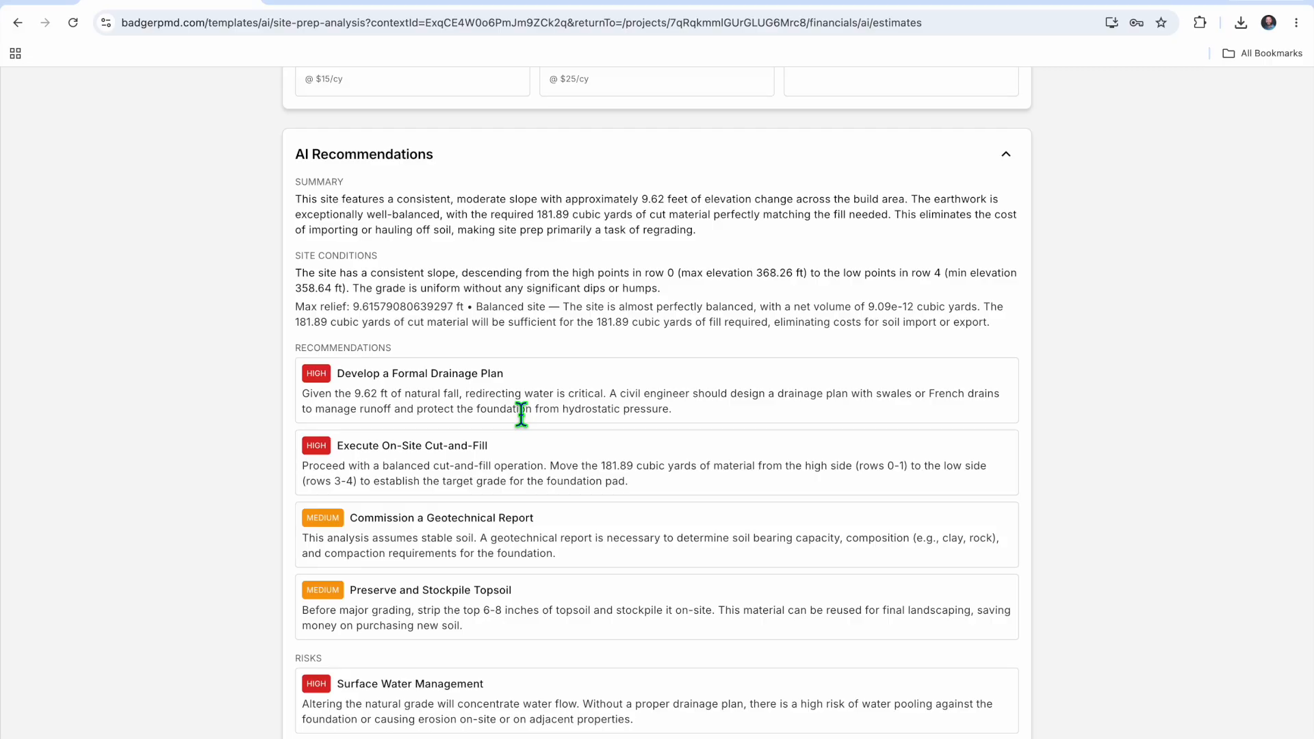
scroll(522, 414, down, 5)
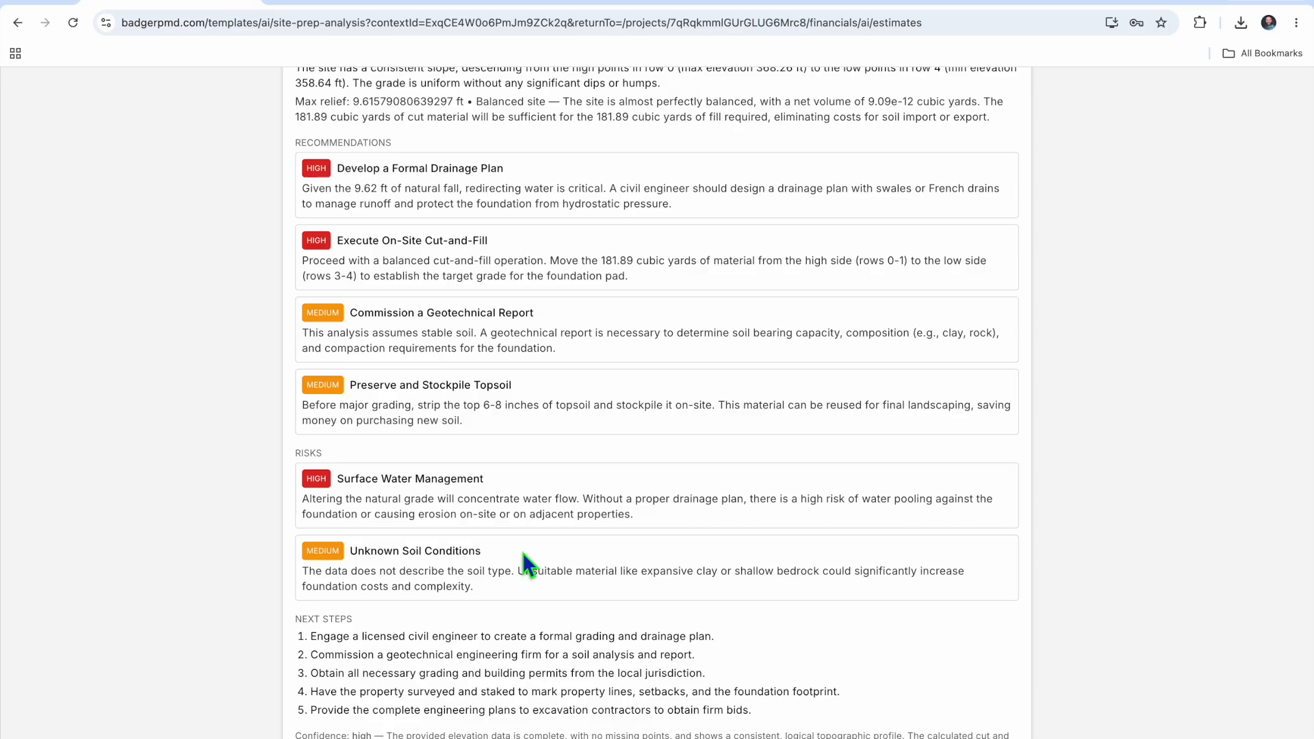
scroll(626, 682, down, 1)
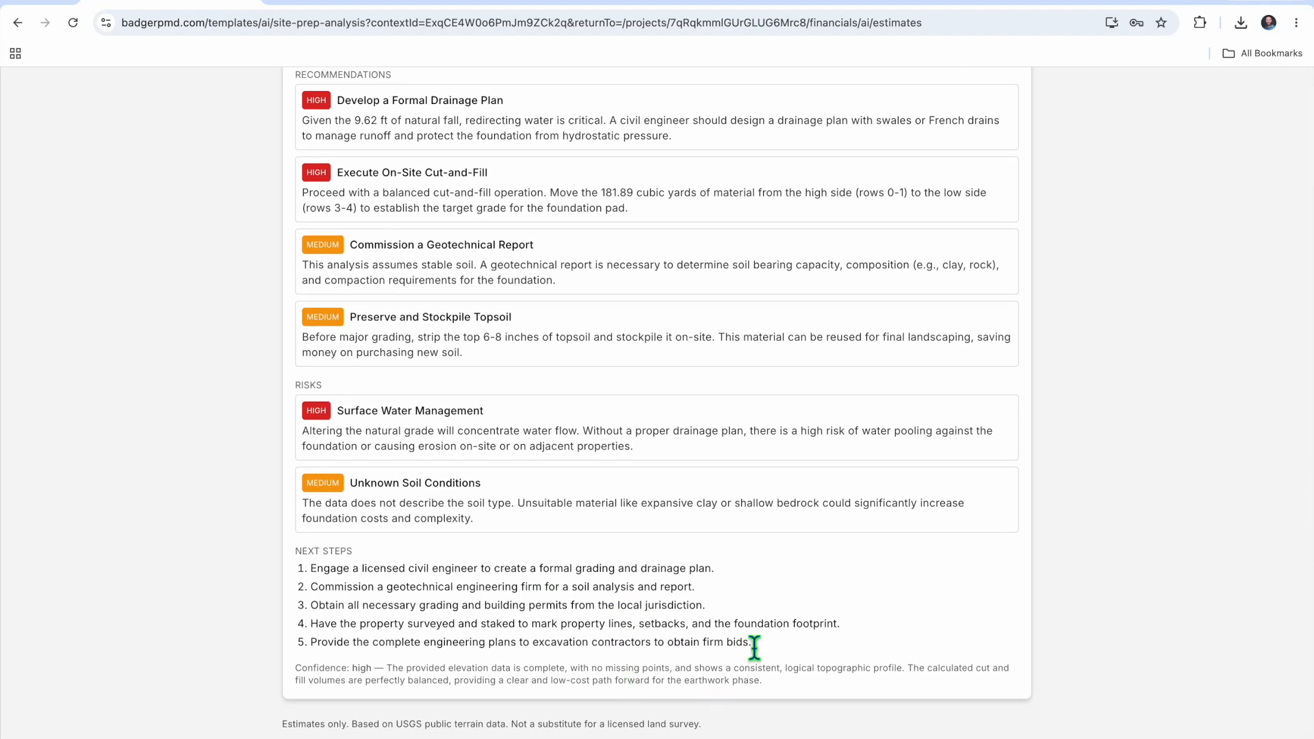
scroll(754, 647, up, 15)
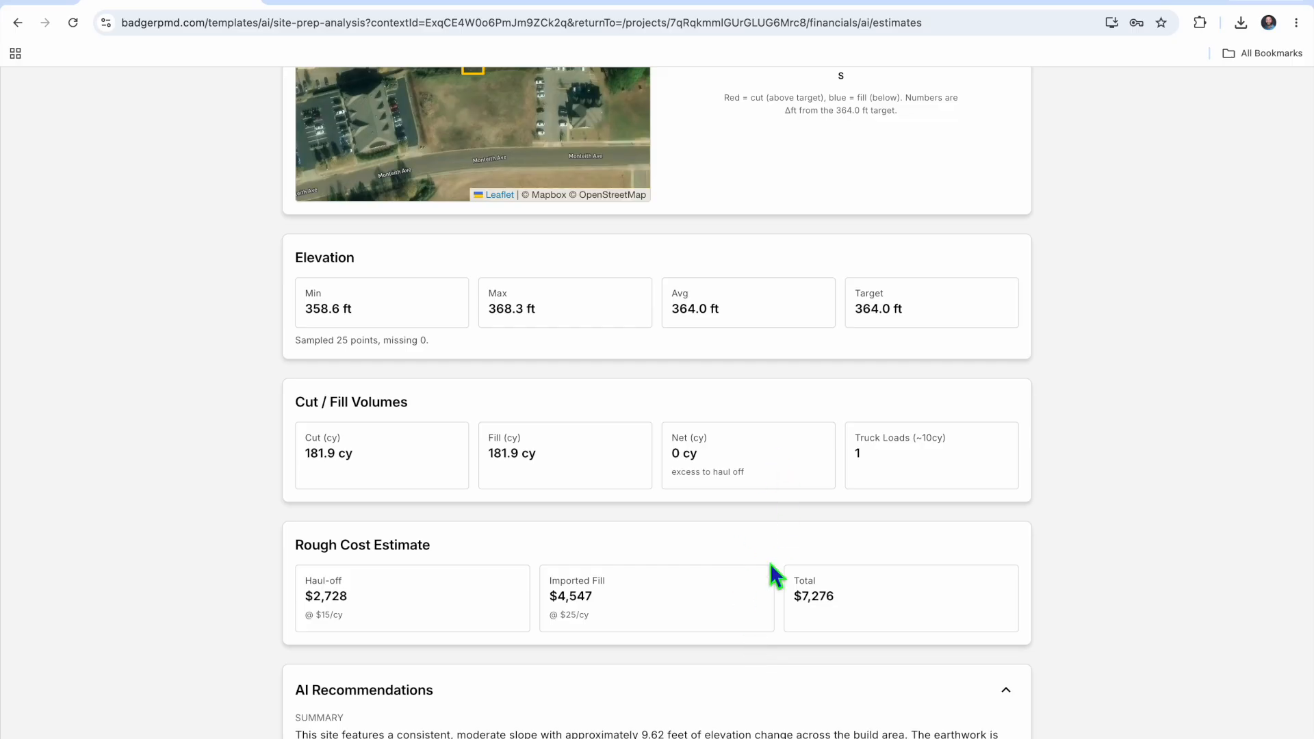
Set the target grade elevation to 368.3 ft, the lot's highest point, and rerun the site analysis
scroll(770, 563, up, 2)
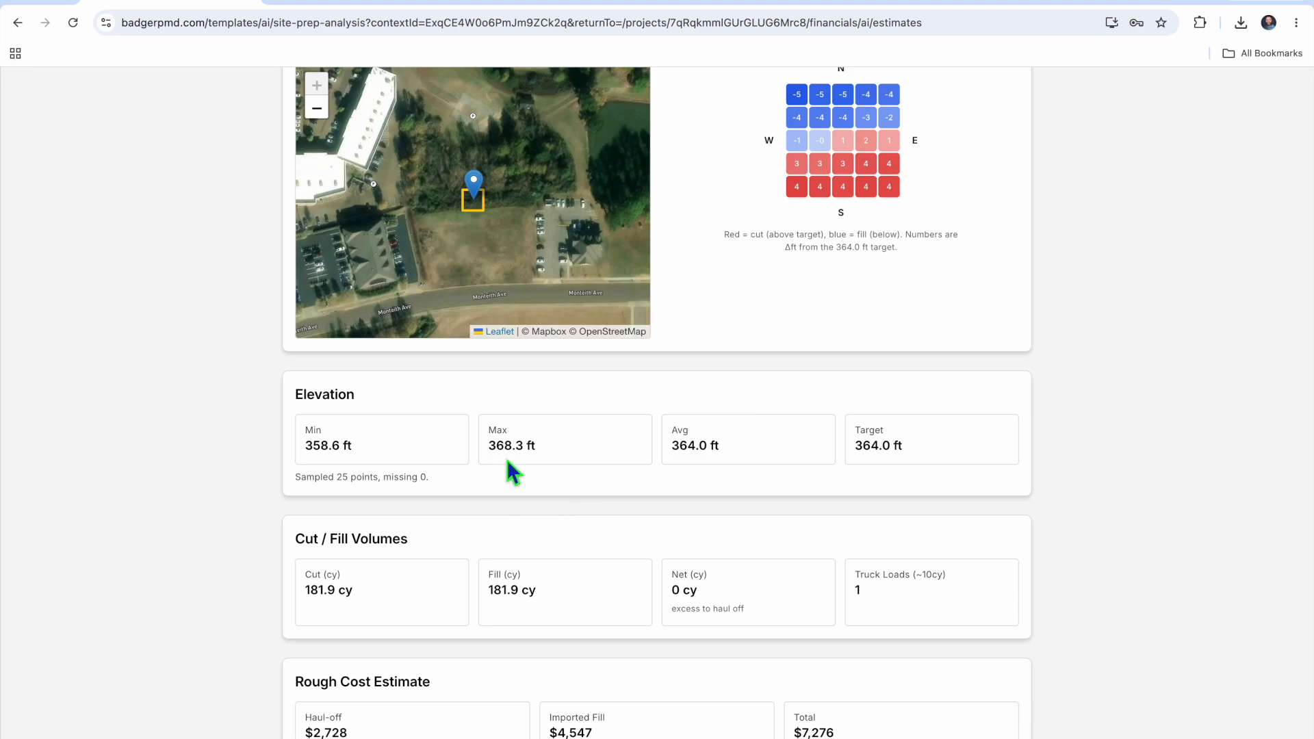
scroll(506, 458, up, 1)
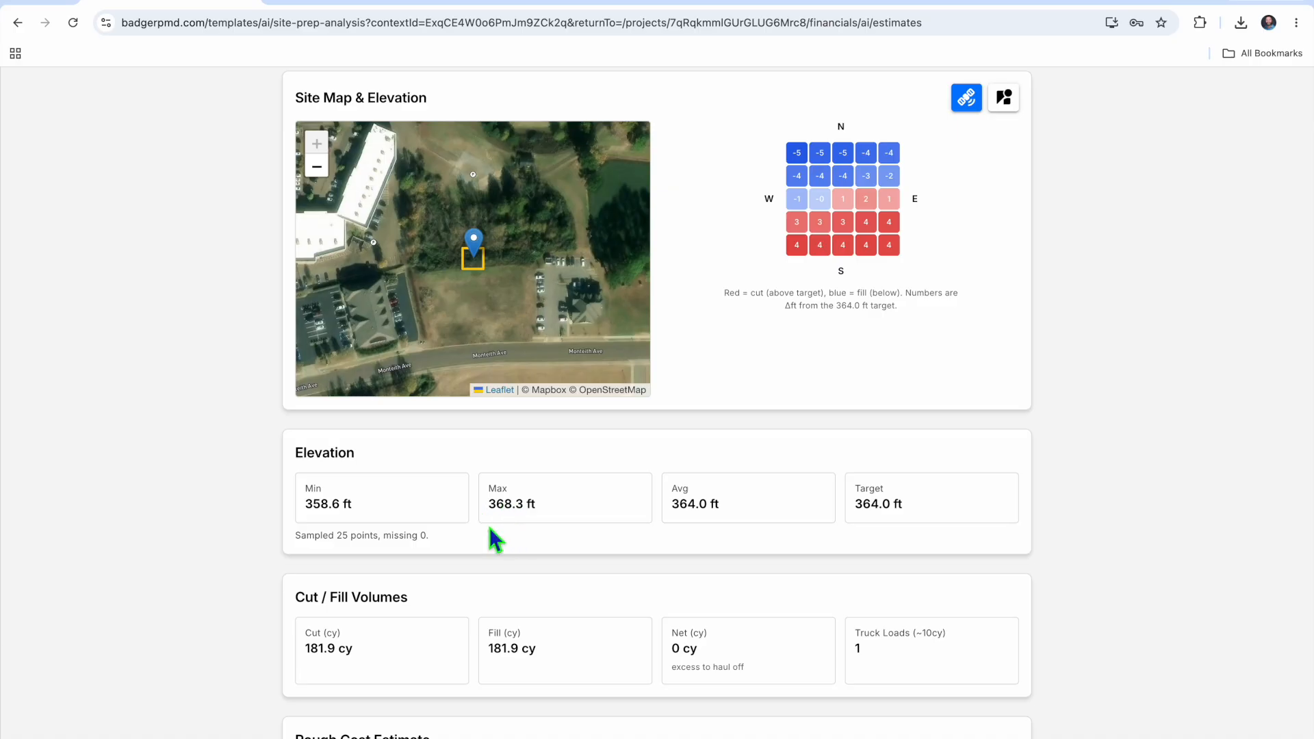
scroll(504, 548, up, 3)
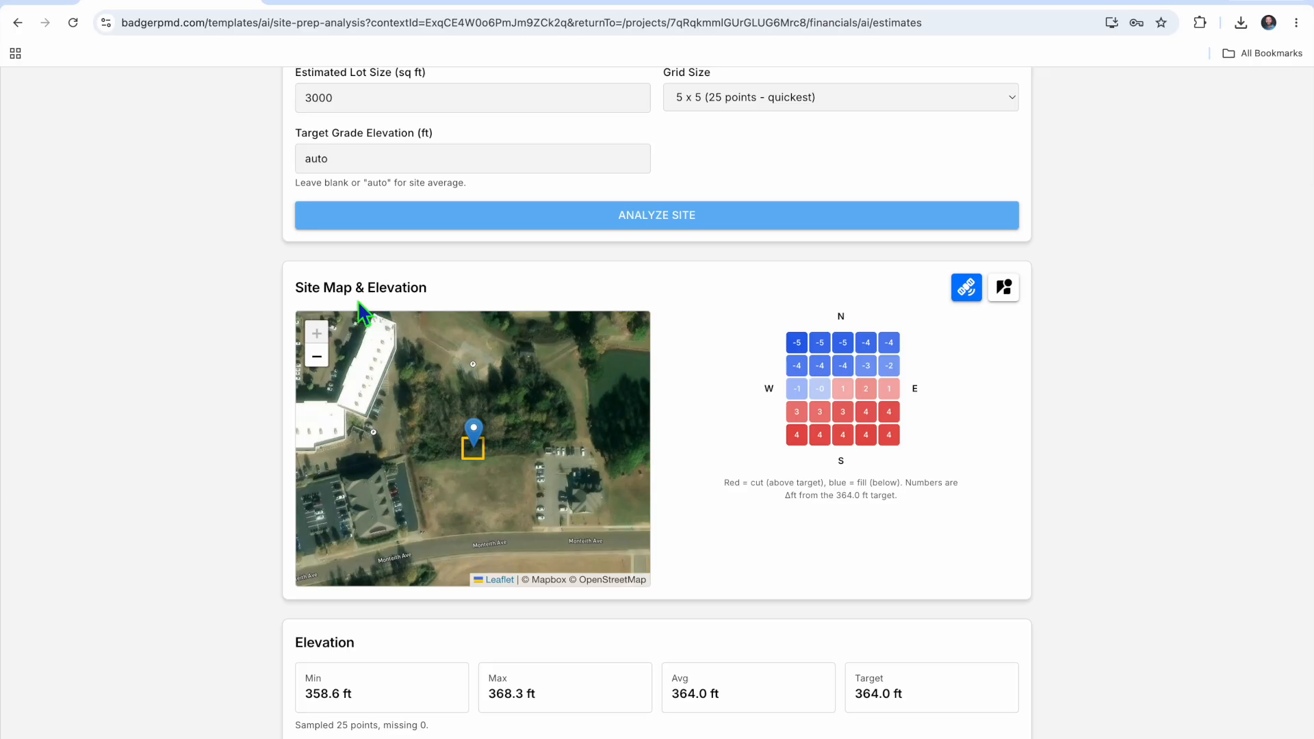
double_click(346, 169)
text(3)
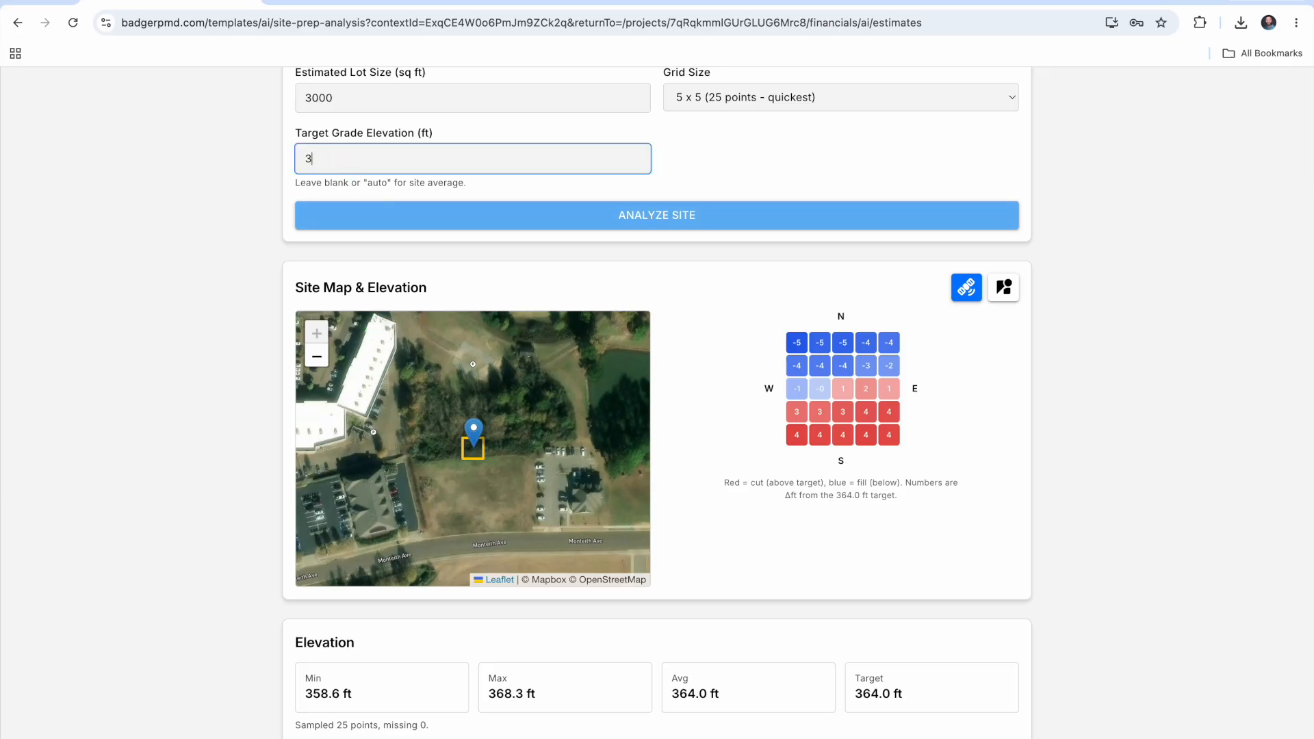
text(68.3)
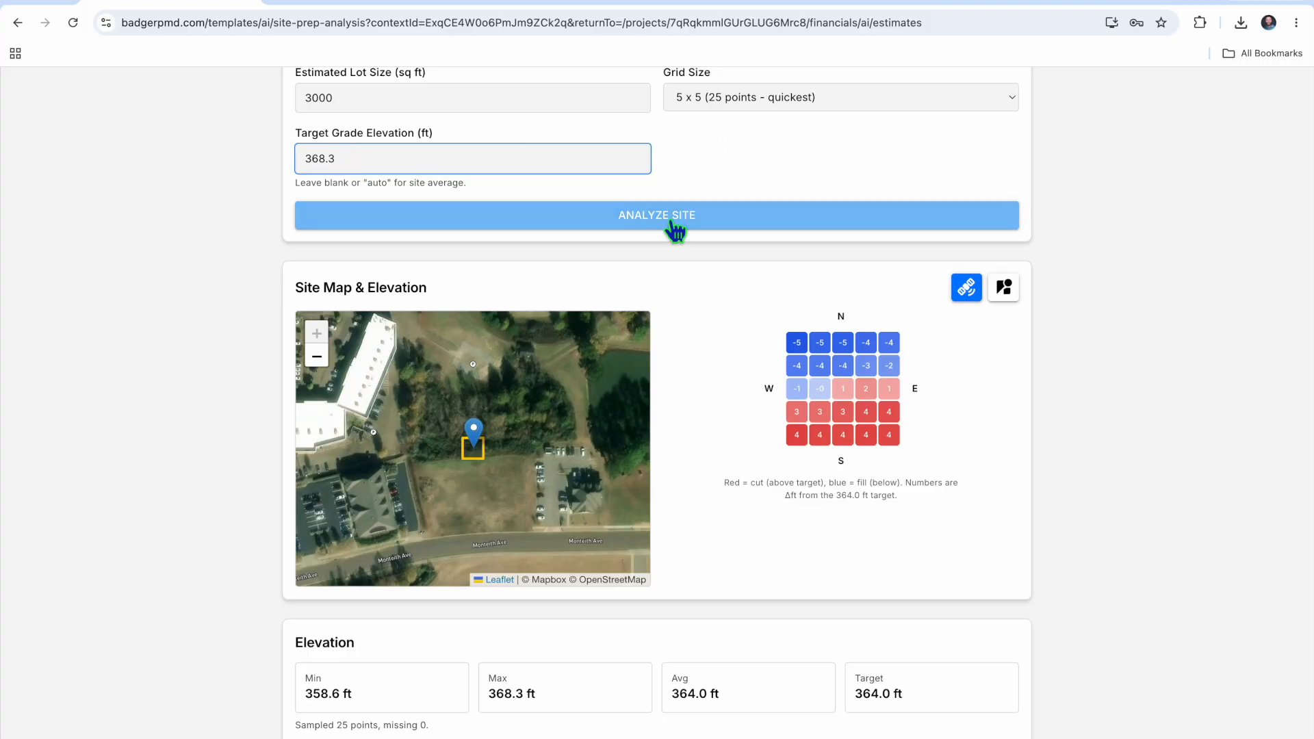
click(676, 229)
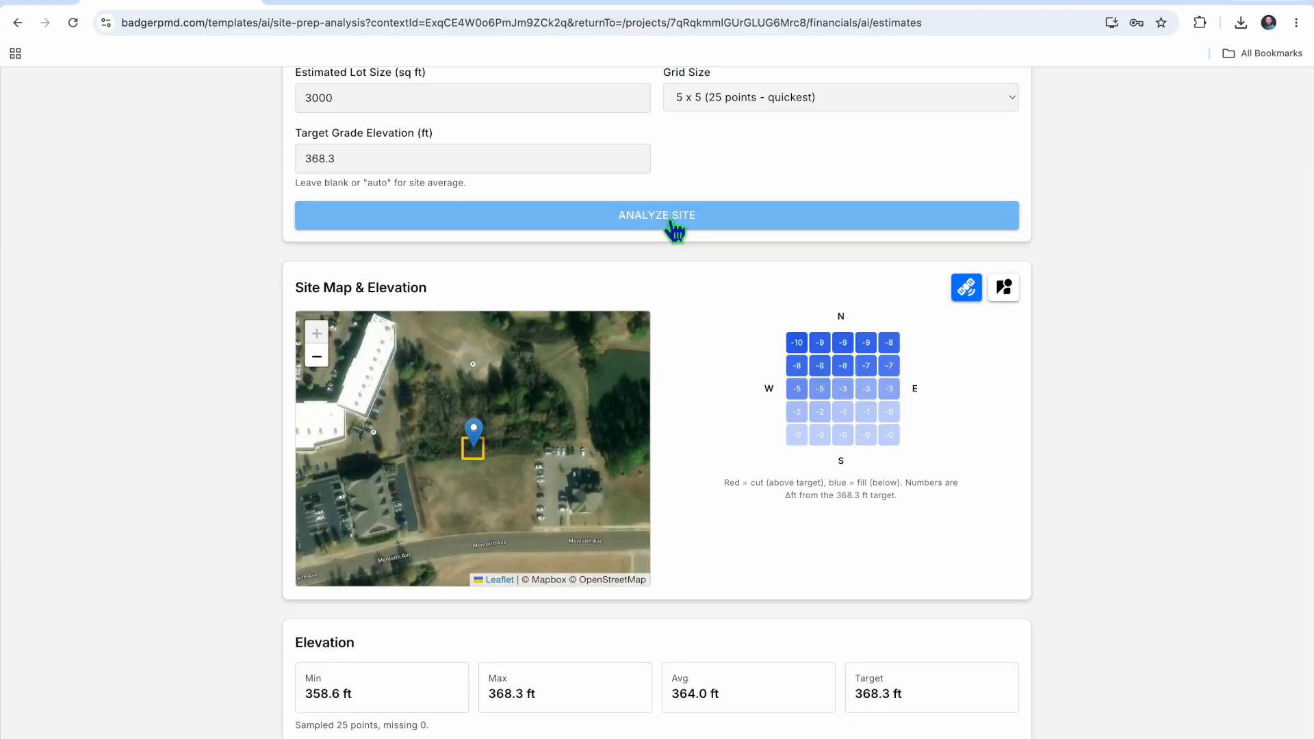
Review the recalculated elevation grid, cut/fill volumes and rough costs, and read the updated AI recommendations, risks and next steps
scroll(644, 582, down, 1)
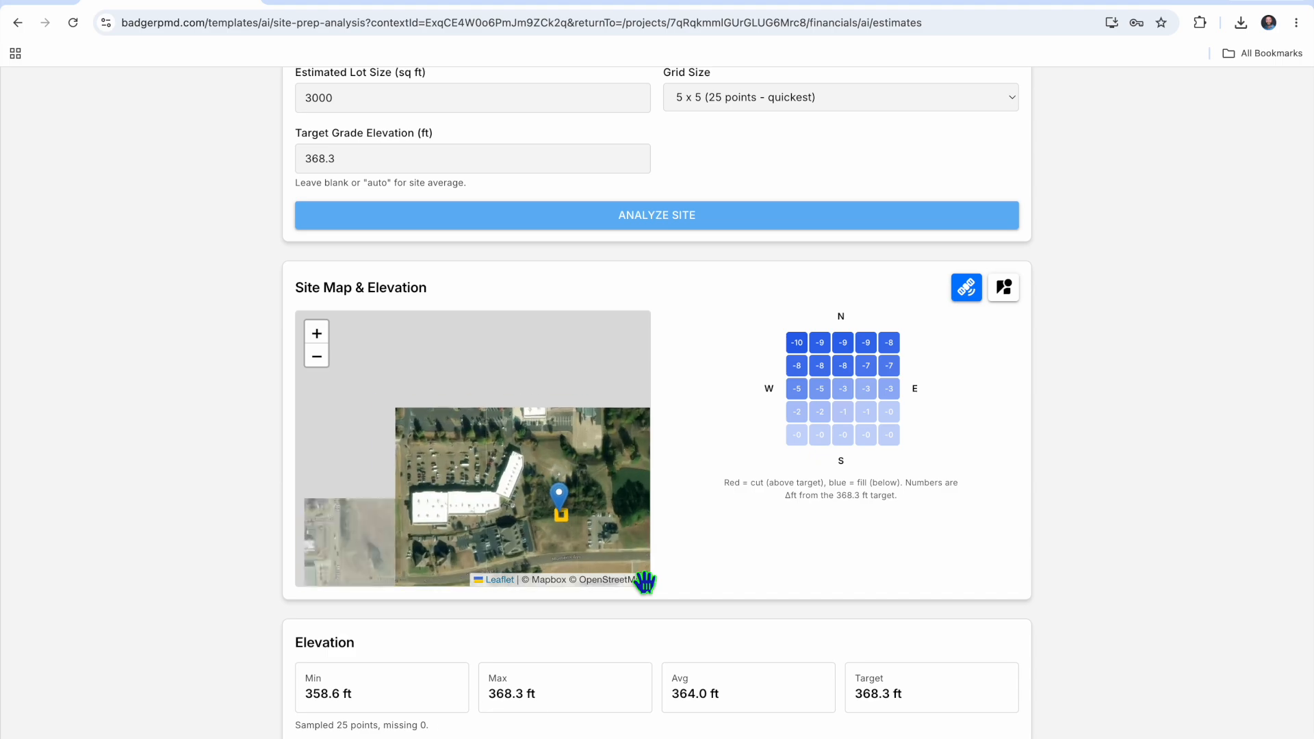
scroll(644, 583, up, 1)
scroll(898, 699, down, 5)
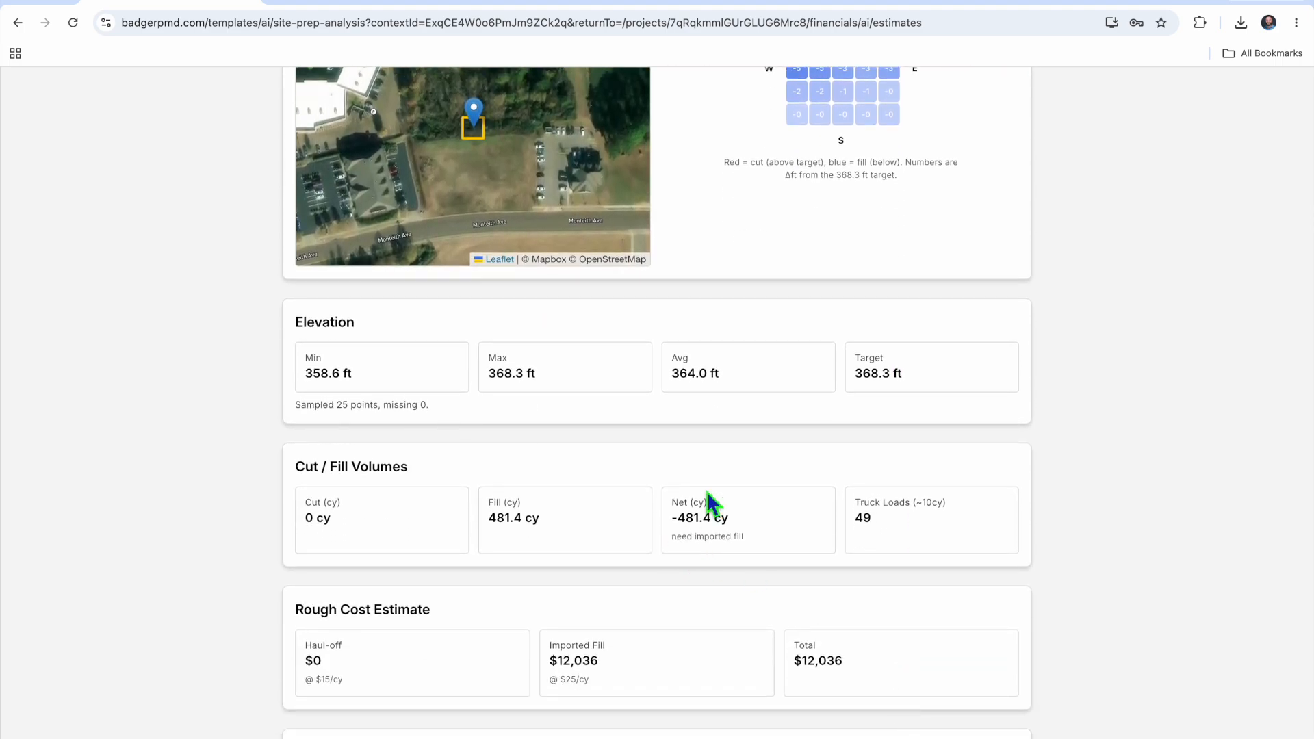
scroll(706, 491, down, 1)
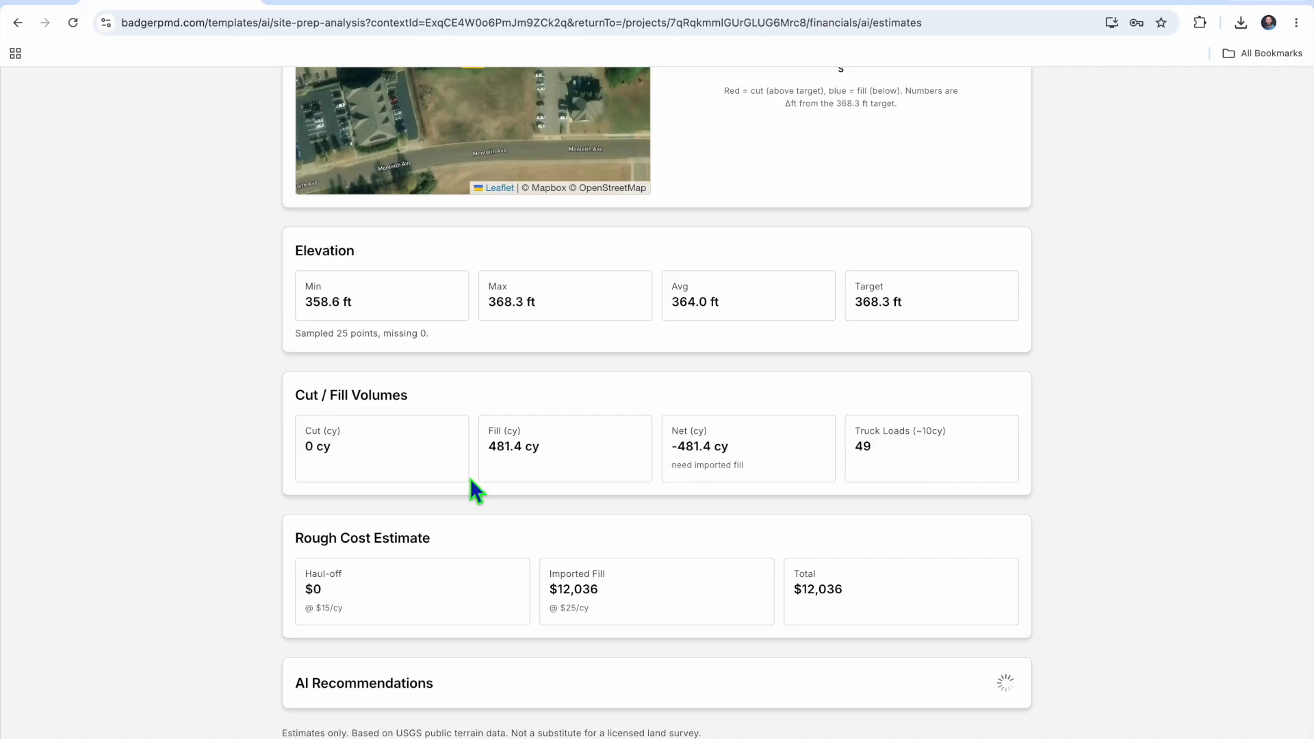
scroll(389, 490, down, 1)
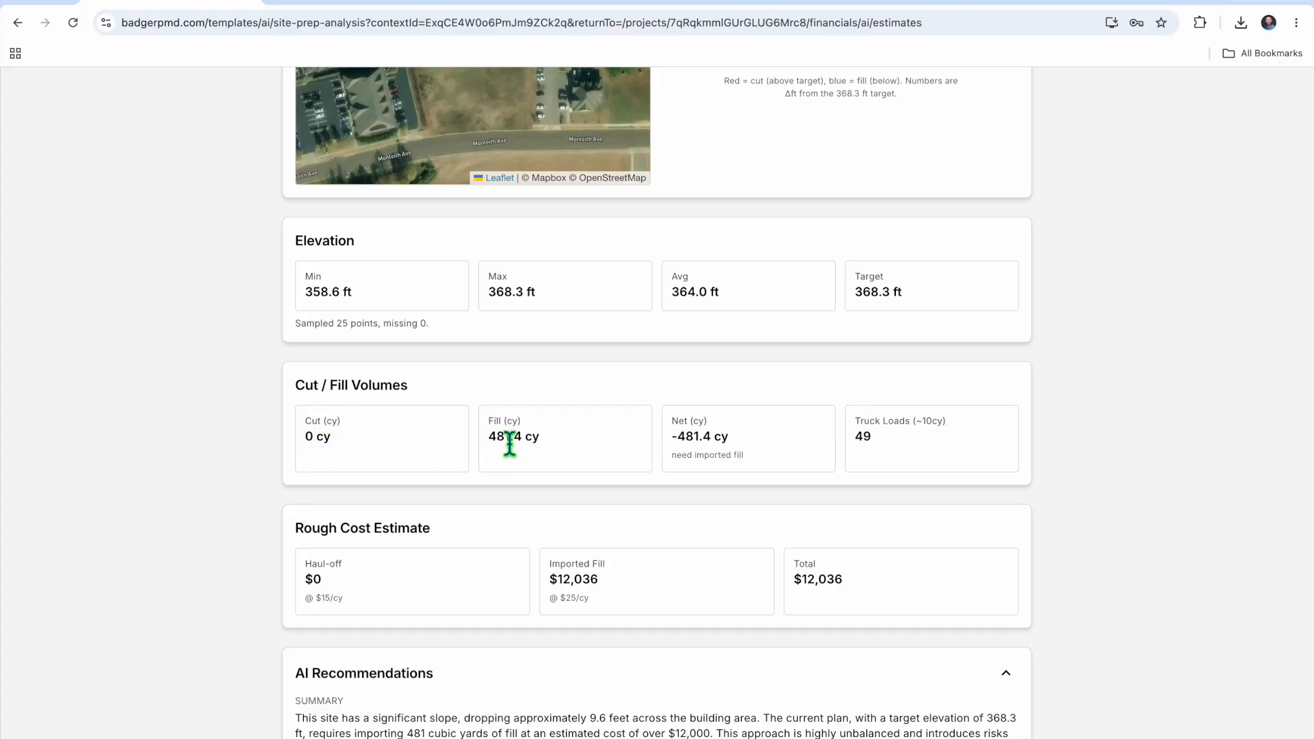
scroll(634, 545, down, 7)
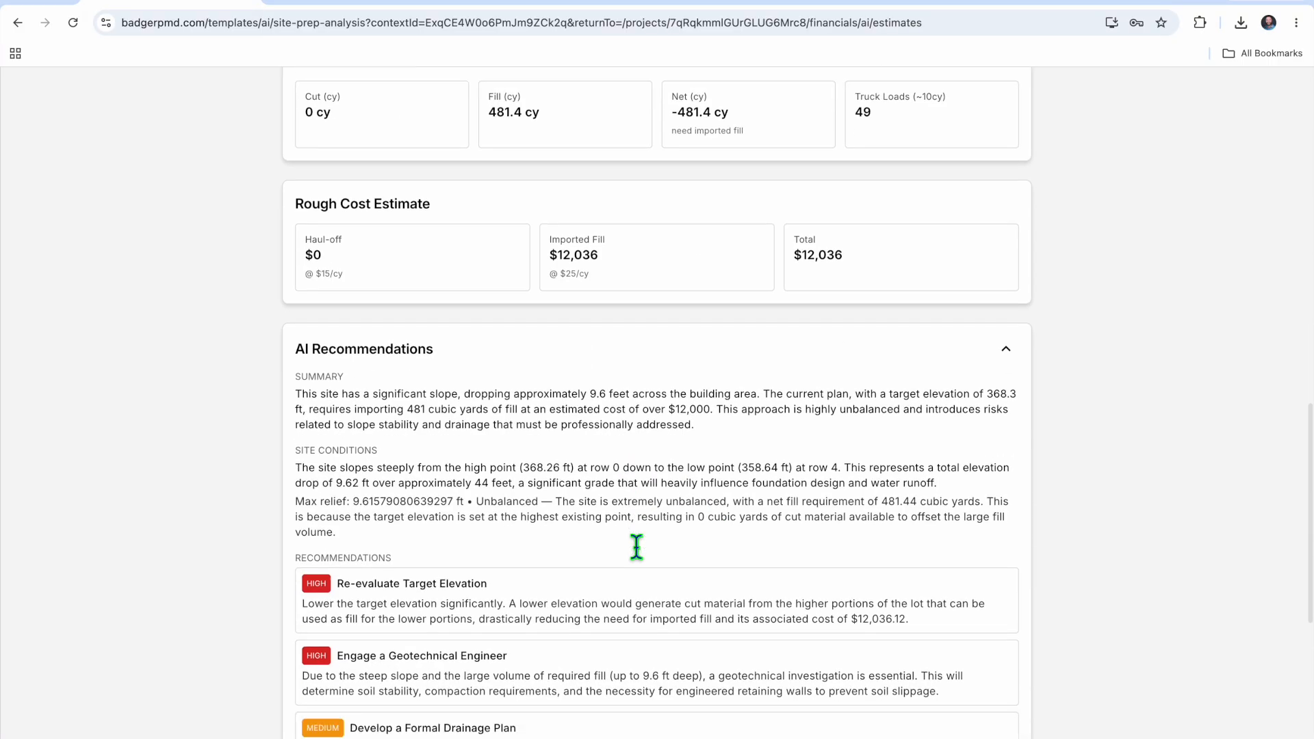
scroll(636, 546, down, 6)
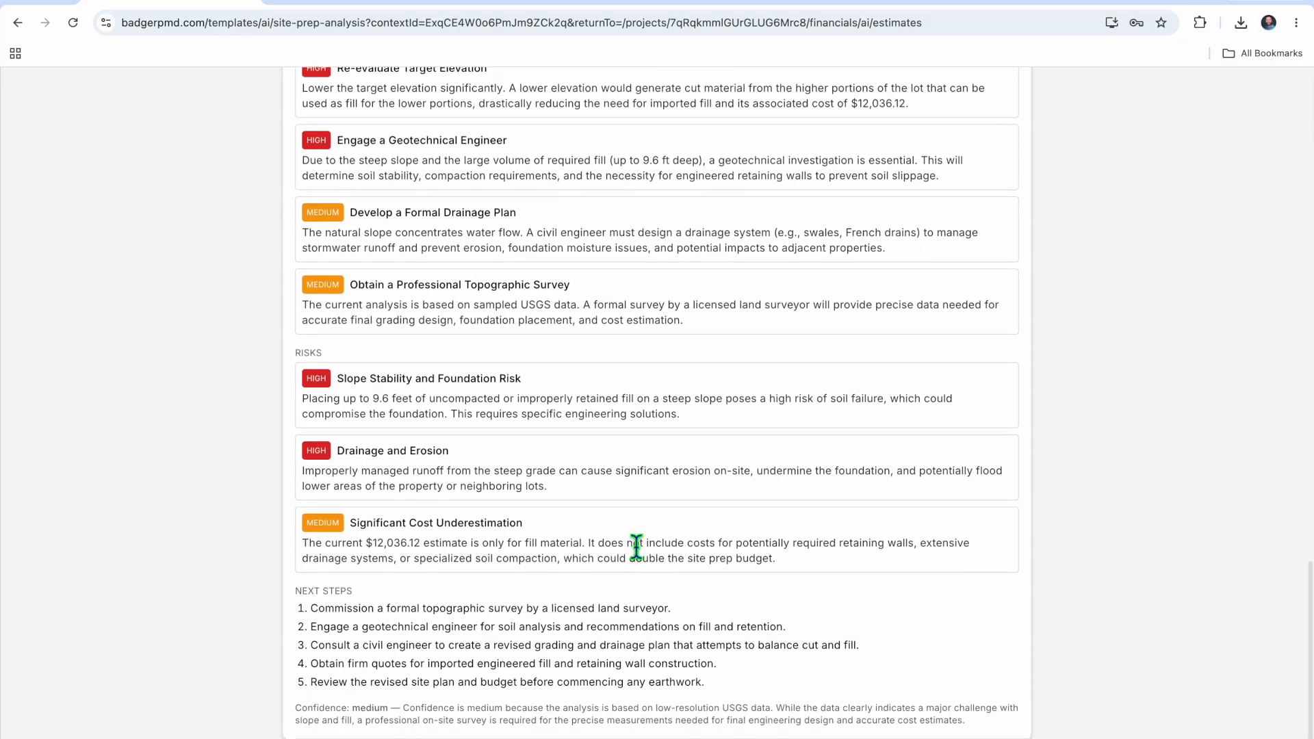
scroll(632, 540, up, 1)
scroll(632, 541, down, 1)
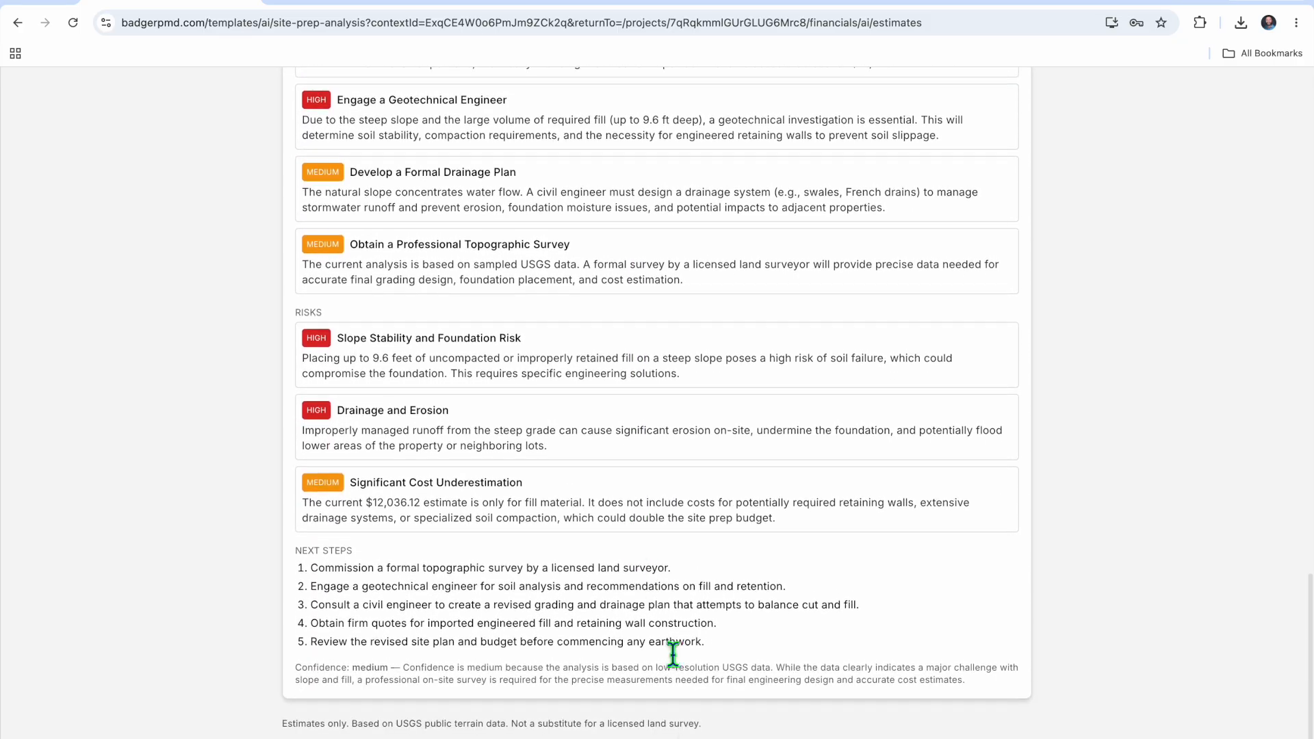